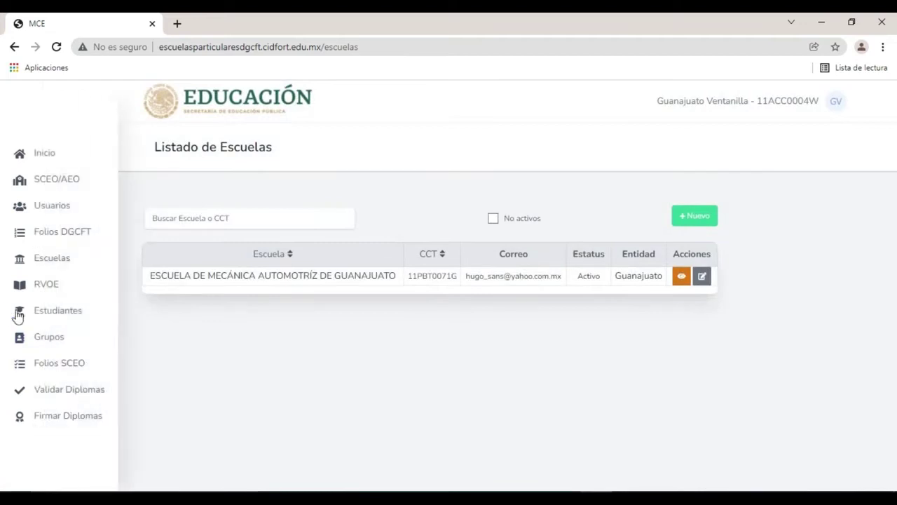
Review the student list and the enrolled students of group 0402118FT494 at ESCUELA DE MECÁNICA AUTOMOTRÍZ DE GUANAJUATO.
click(35, 309)
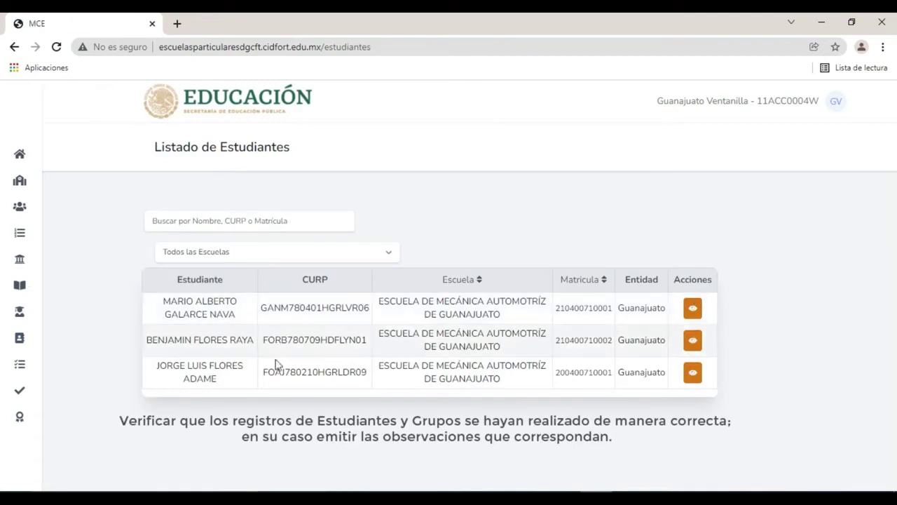
click(38, 349)
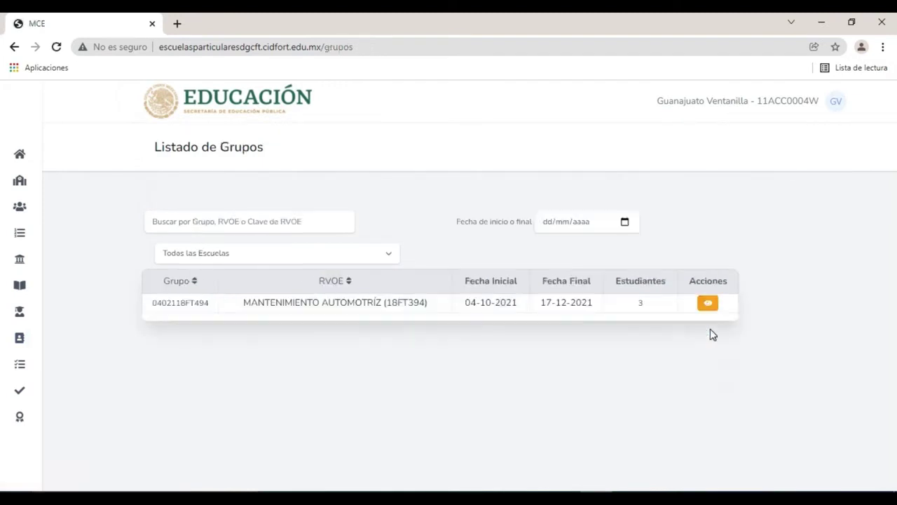
click(368, 258)
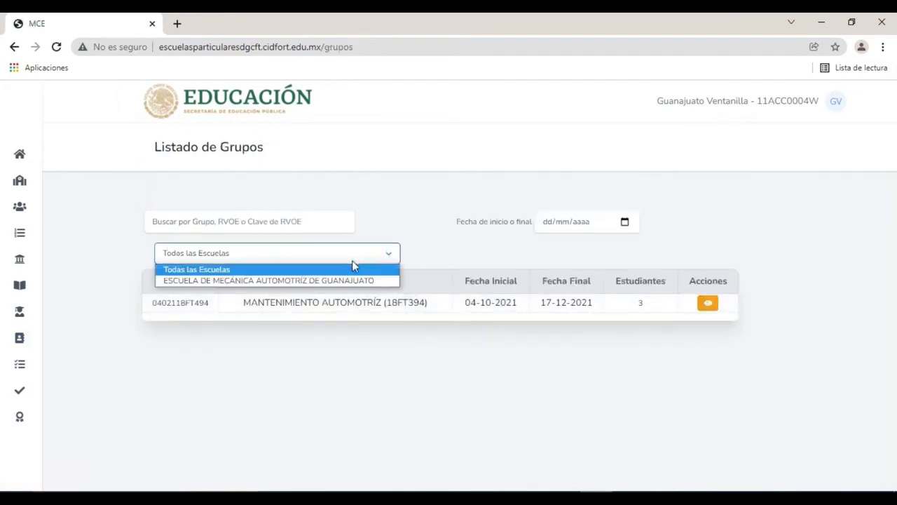
click(343, 281)
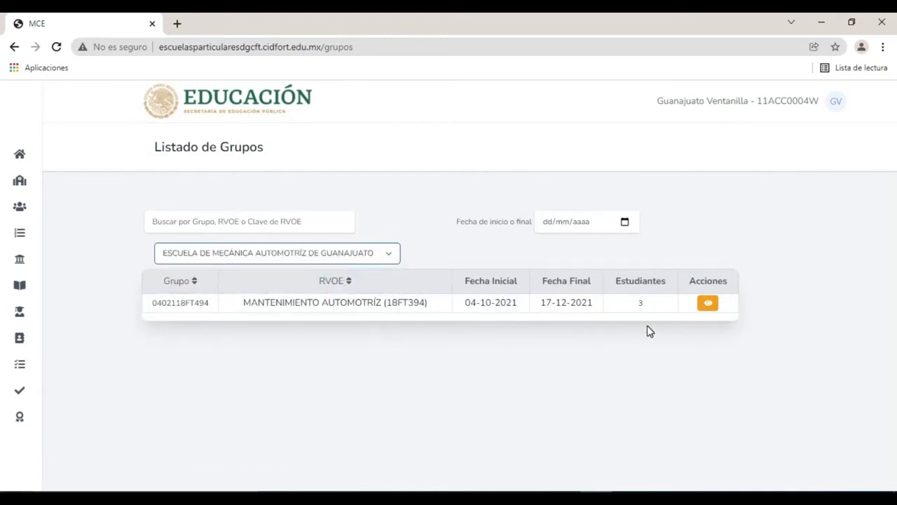
click(715, 304)
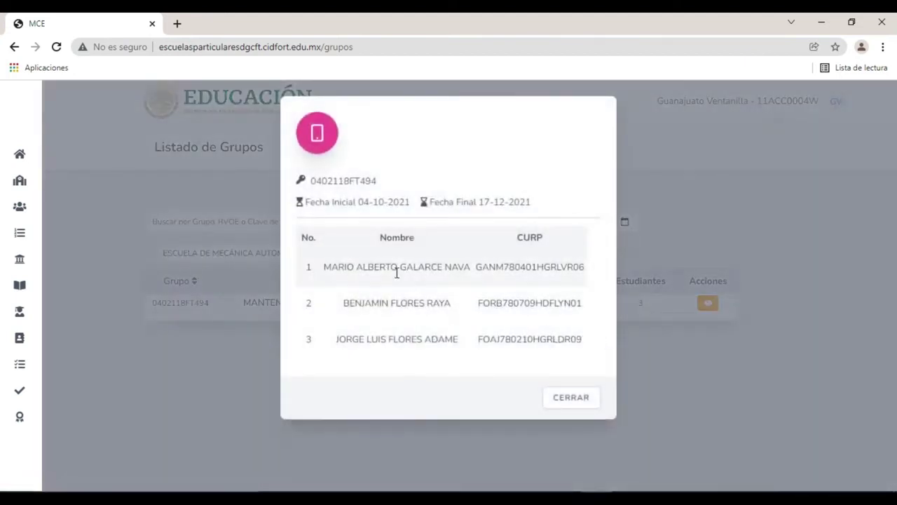
click(572, 404)
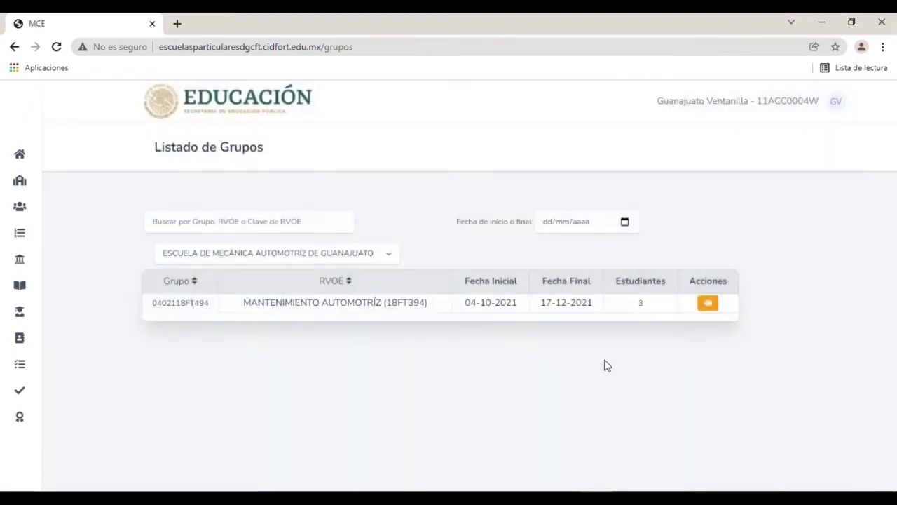
Check the SCEO folio list, and list the diplomas to validate for group 0402118FT494 of ESCUELA DE MECÁNICA AUTOMOTRÍZ DE GUANAJUATO.
mouse_move(60, 380)
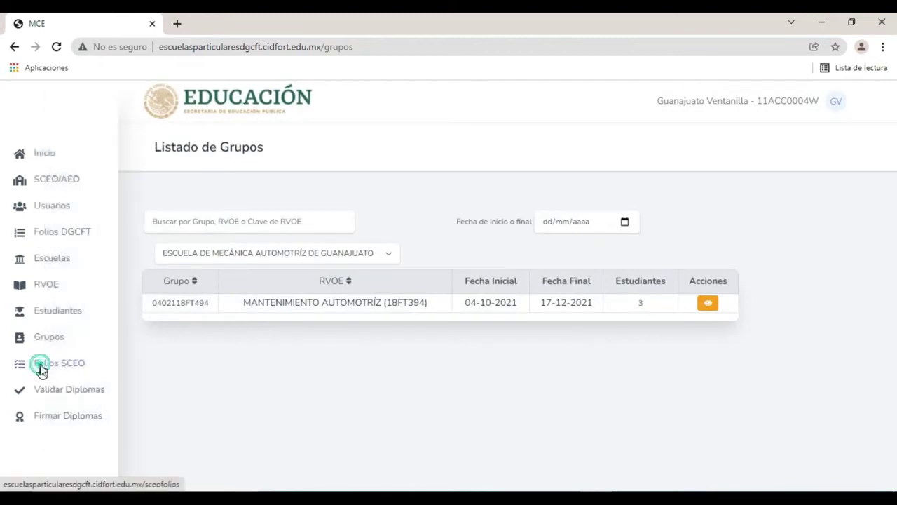
click(42, 370)
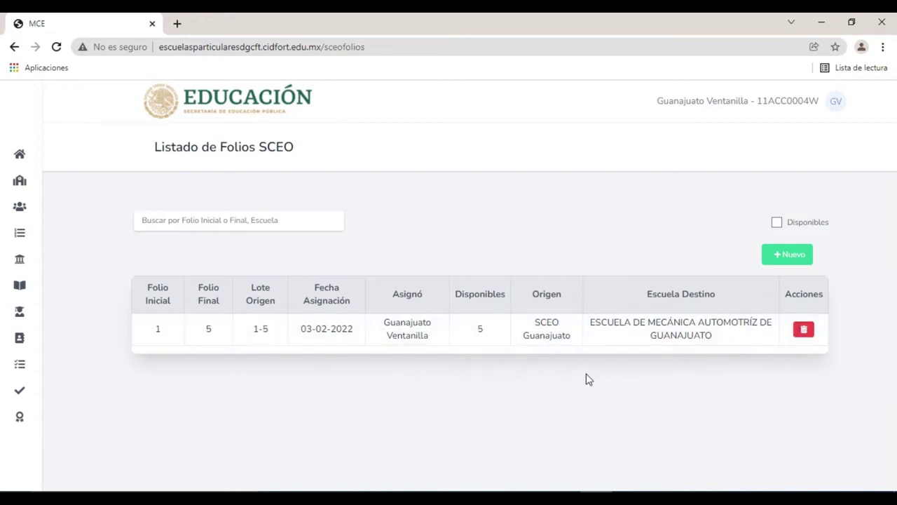
mouse_move(3, 413)
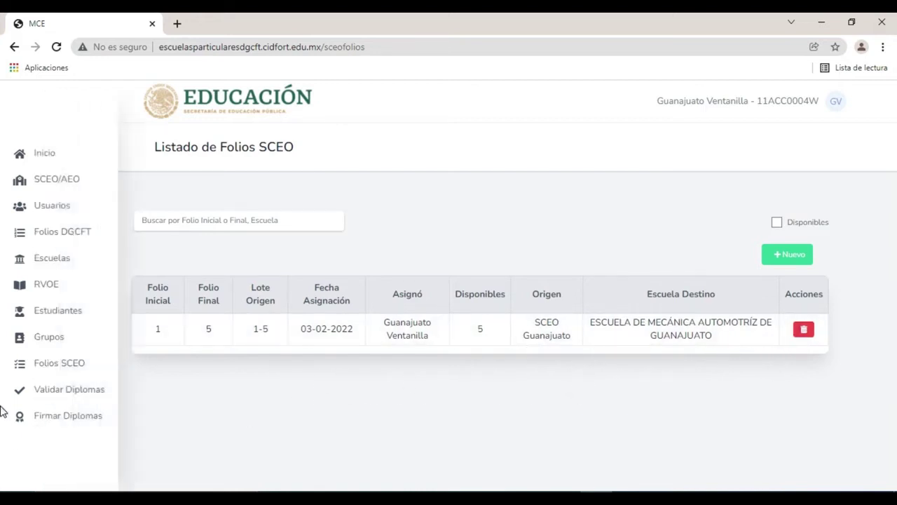
click(42, 394)
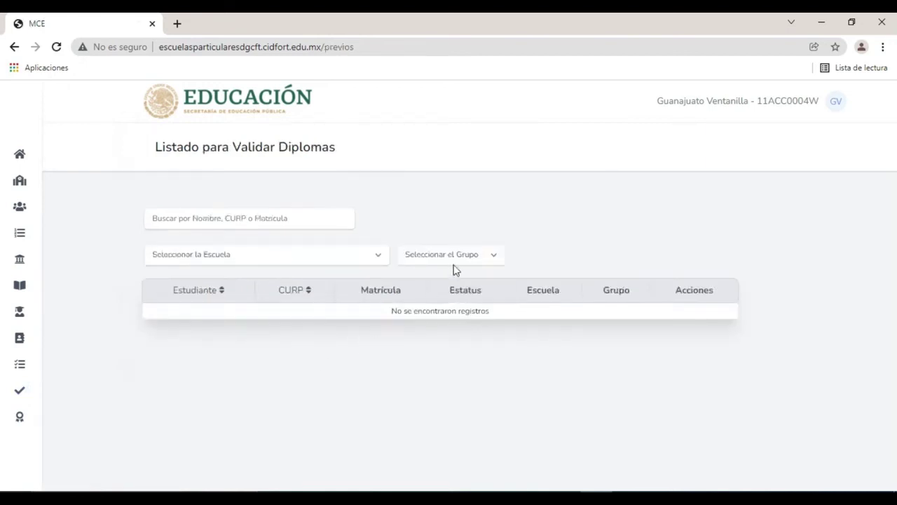
click(334, 254)
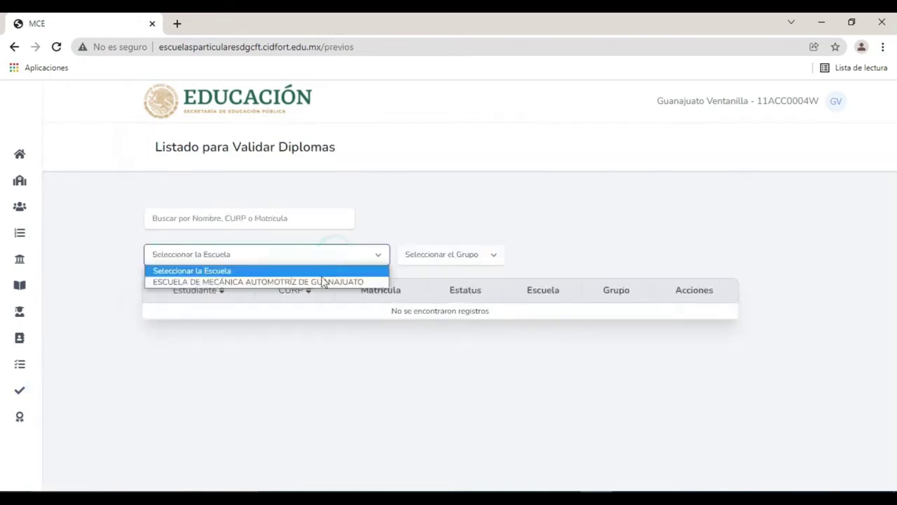
click(321, 283)
click(441, 254)
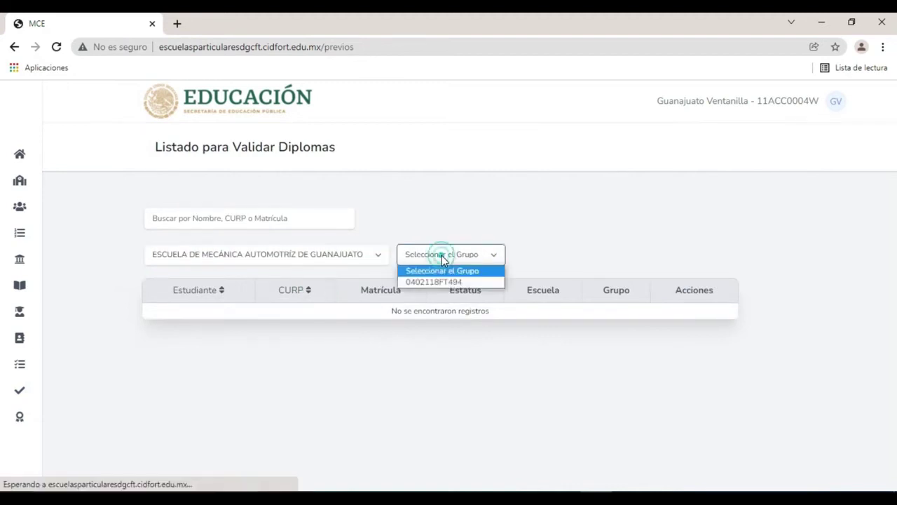
click(448, 281)
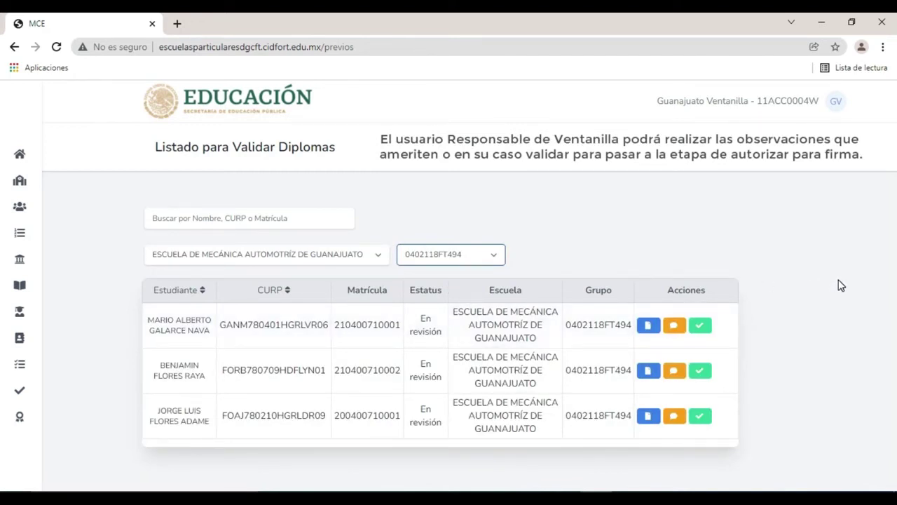
Save the observation "Verificar que se encuentre en la lista de inscripción" for the first student in the group.
click(675, 330)
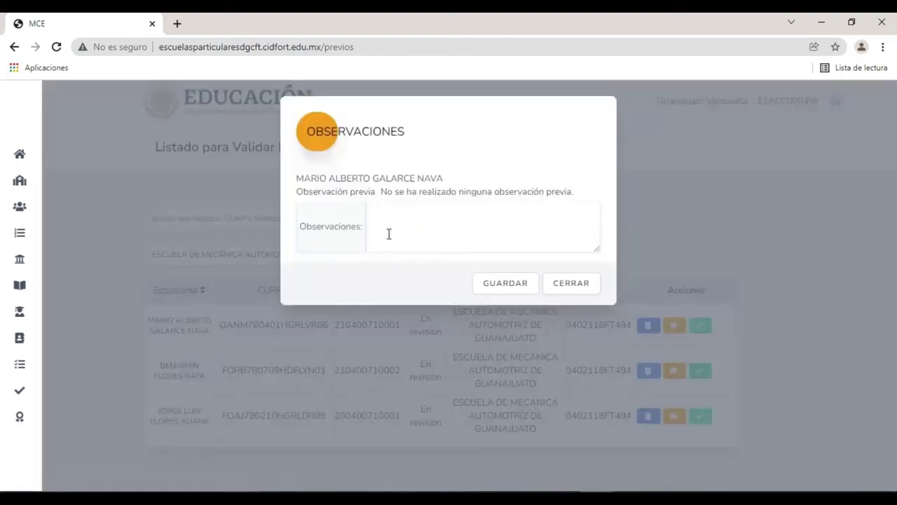
click(402, 215)
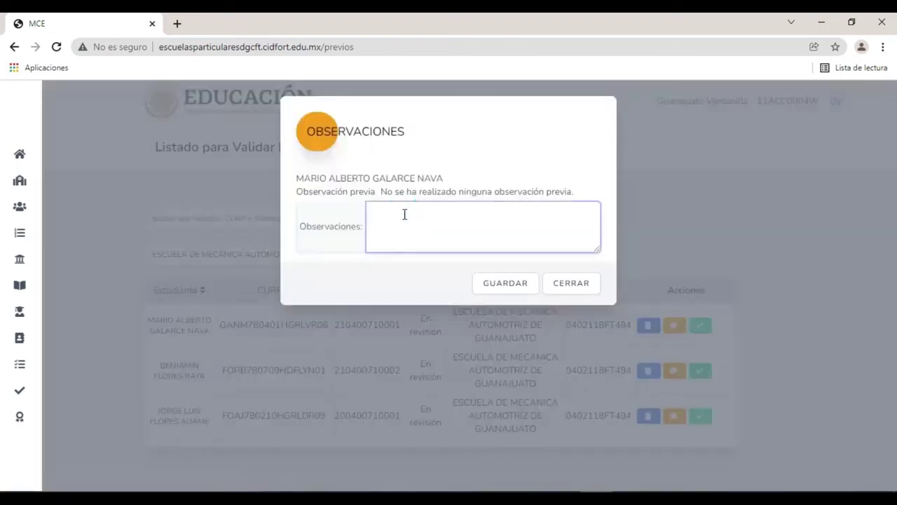
text(Verificar que se encuentre)
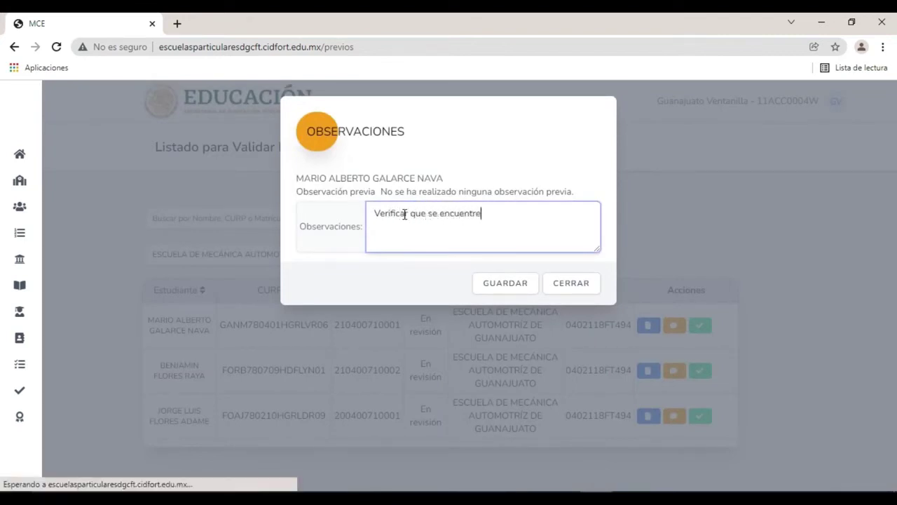
text( en la lista de inscrip)
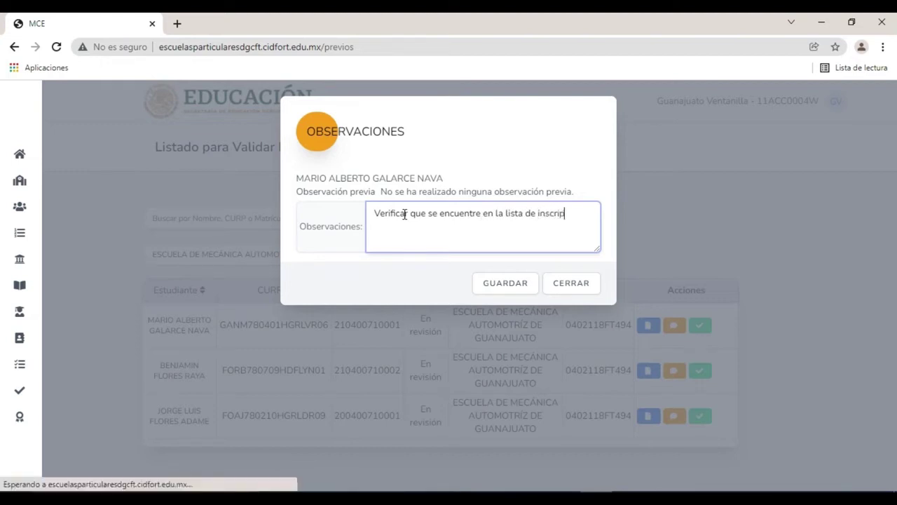
text(ción)
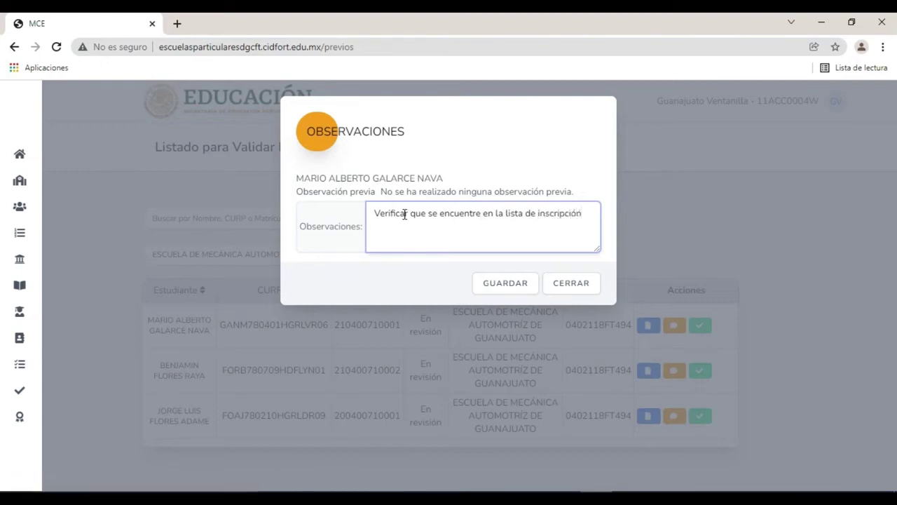
click(493, 287)
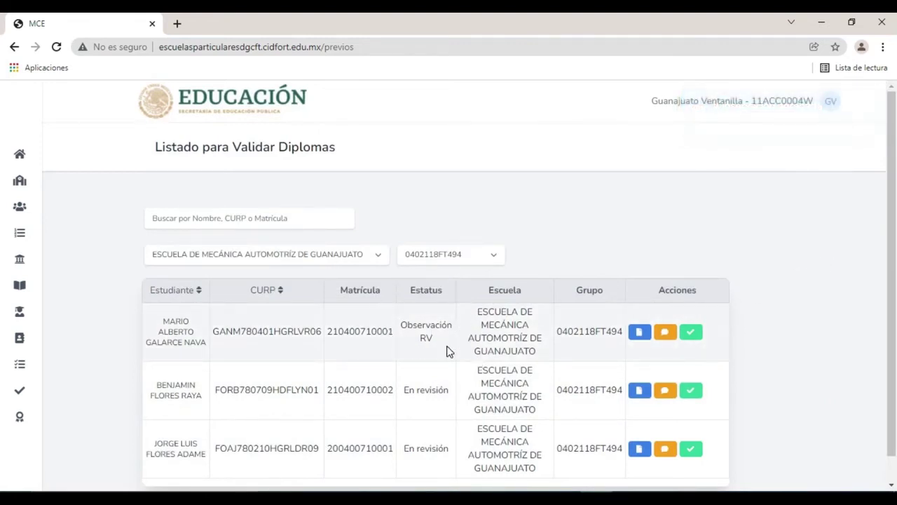
Sign out of the Ventanilla account and sign in with the school director's account.
click(829, 104)
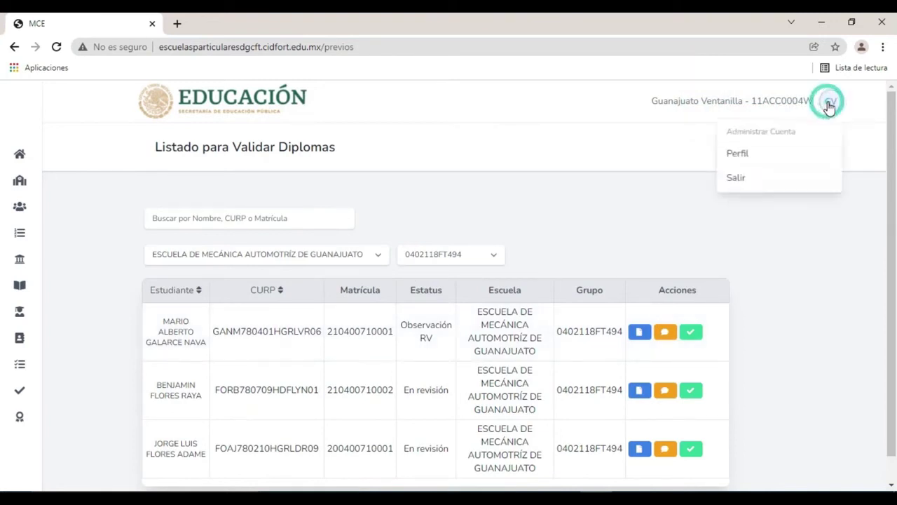
click(759, 184)
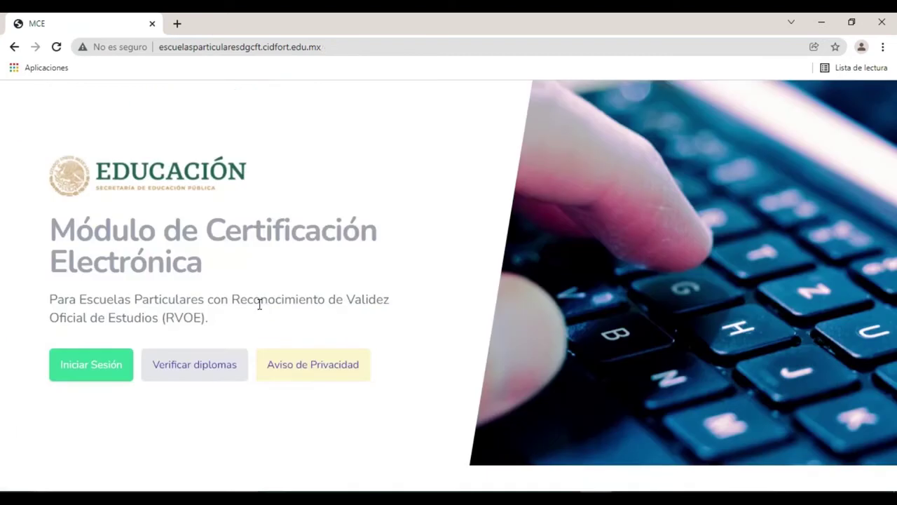
click(98, 366)
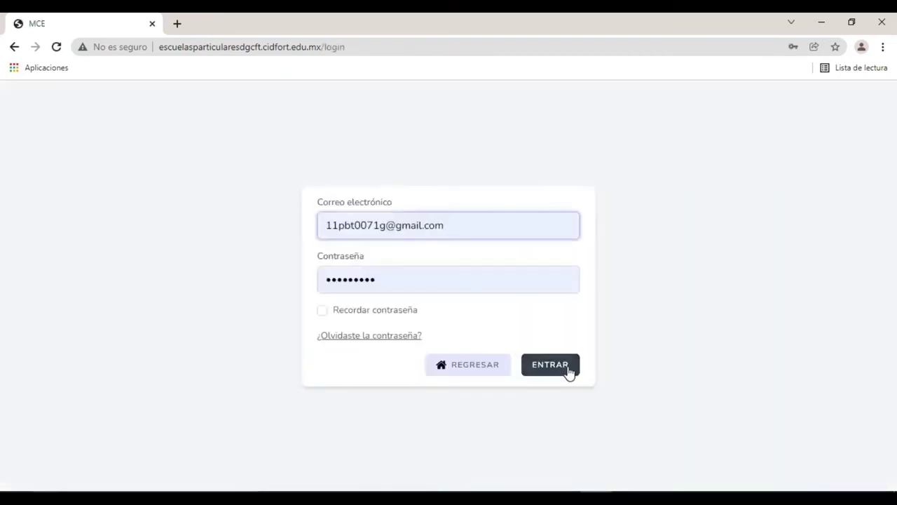
click(569, 370)
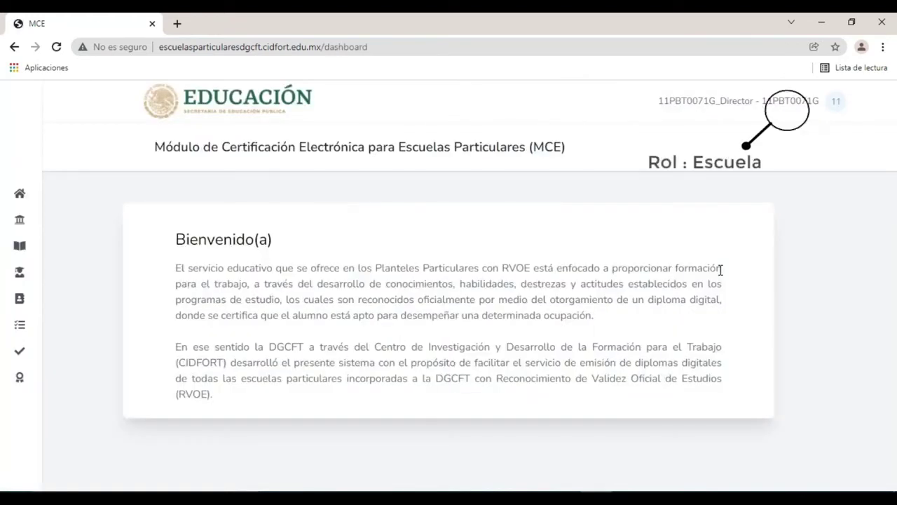
List the diplomas under validation for group 0402118FT494 and read the observation issued for the first student.
mouse_move(56, 372)
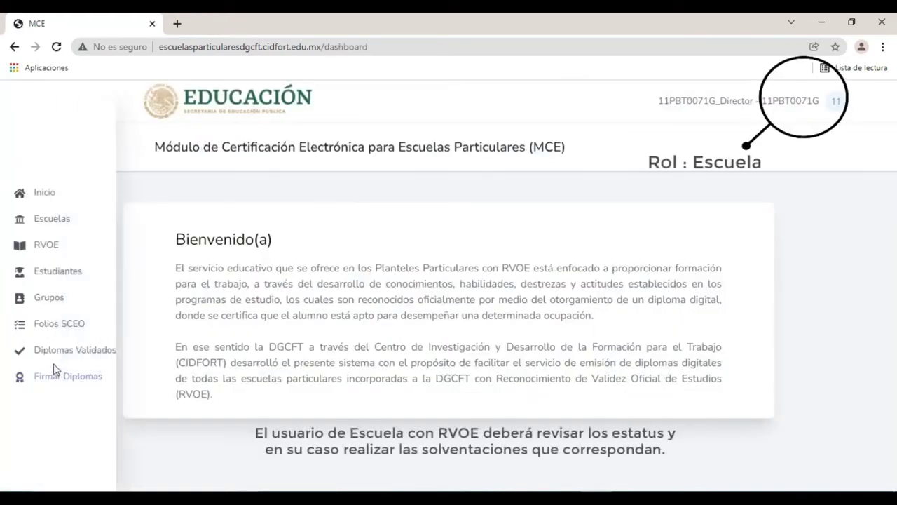
click(56, 356)
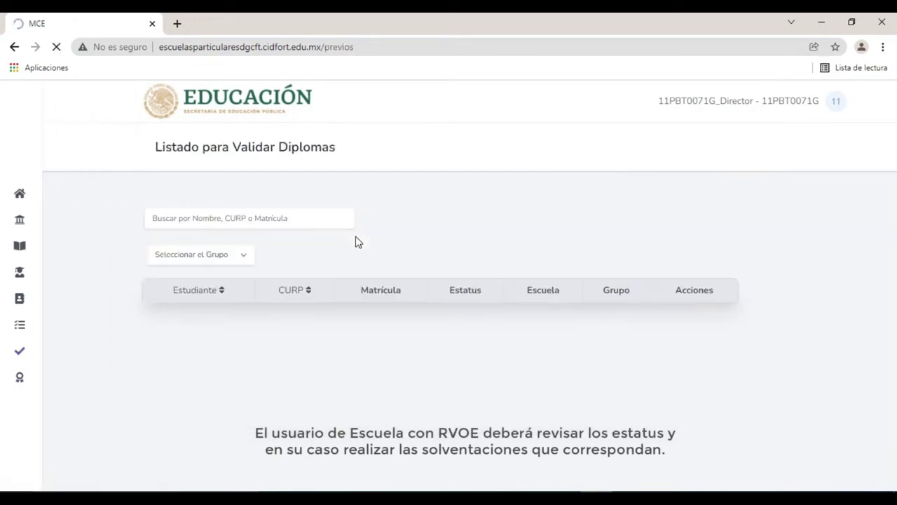
click(228, 255)
click(210, 282)
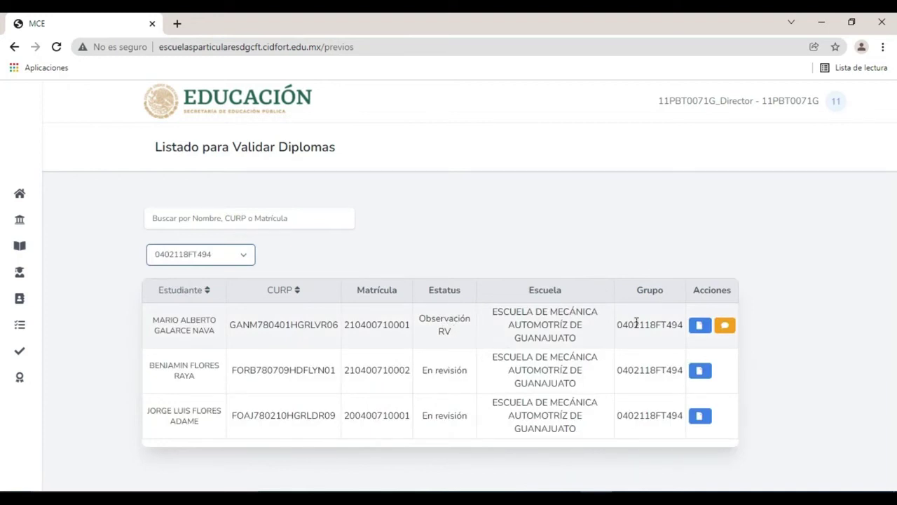
click(725, 325)
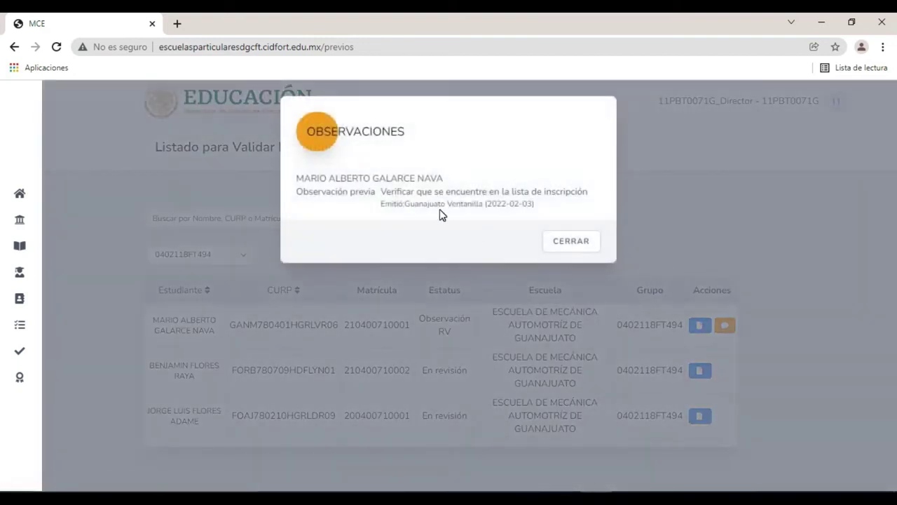
click(582, 242)
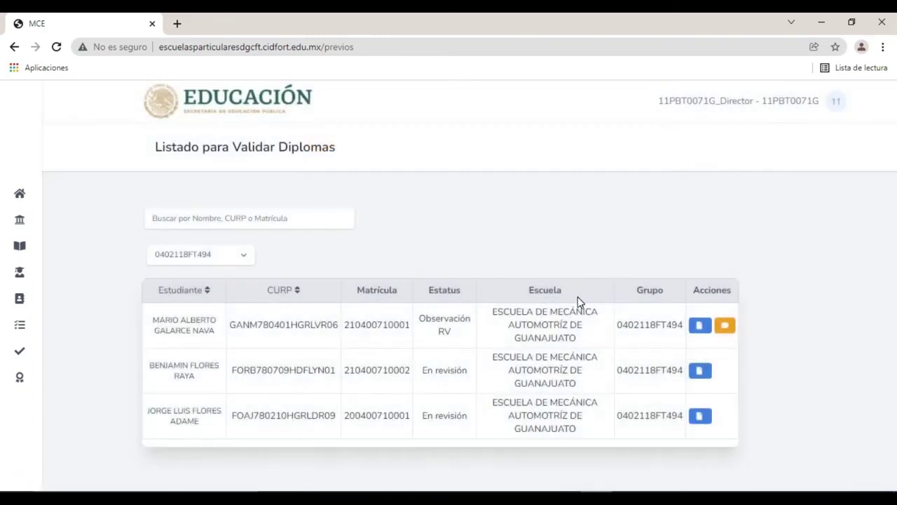
Sign out of the school director's account and sign back in with the Guanajuato Ventanilla account.
click(836, 102)
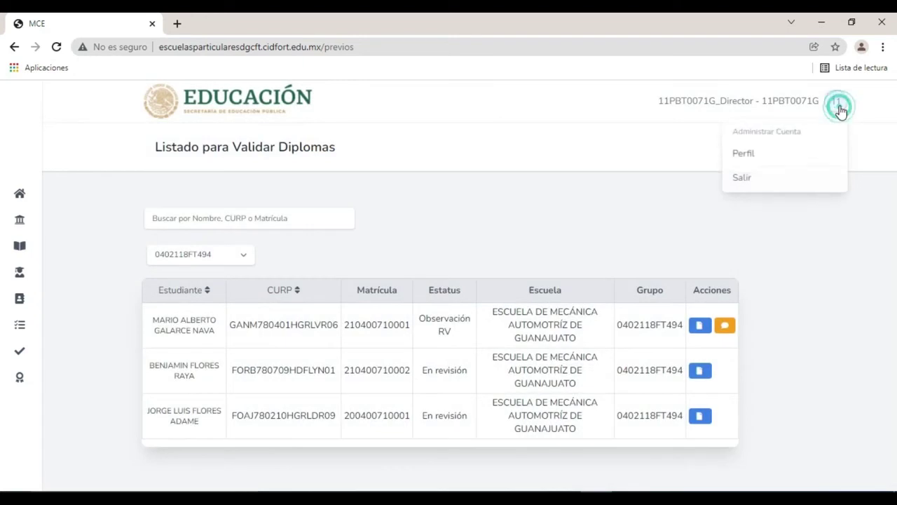
click(772, 183)
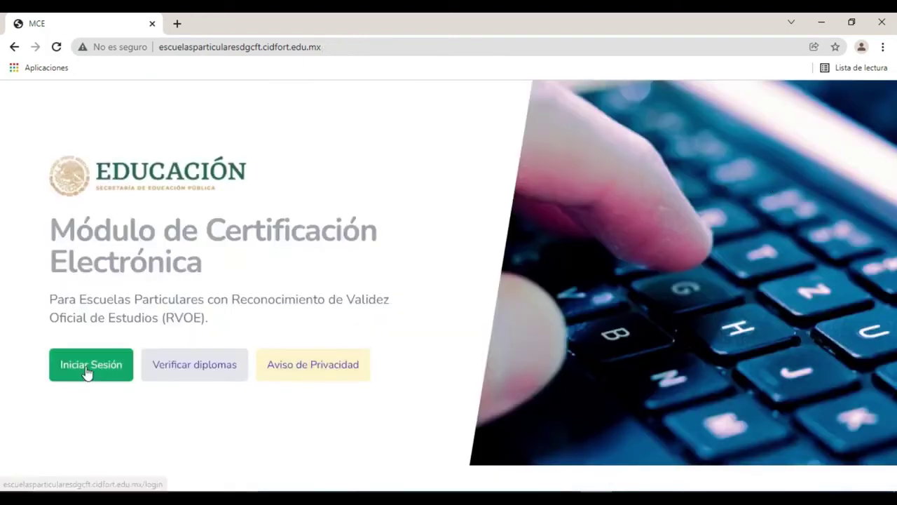
click(87, 372)
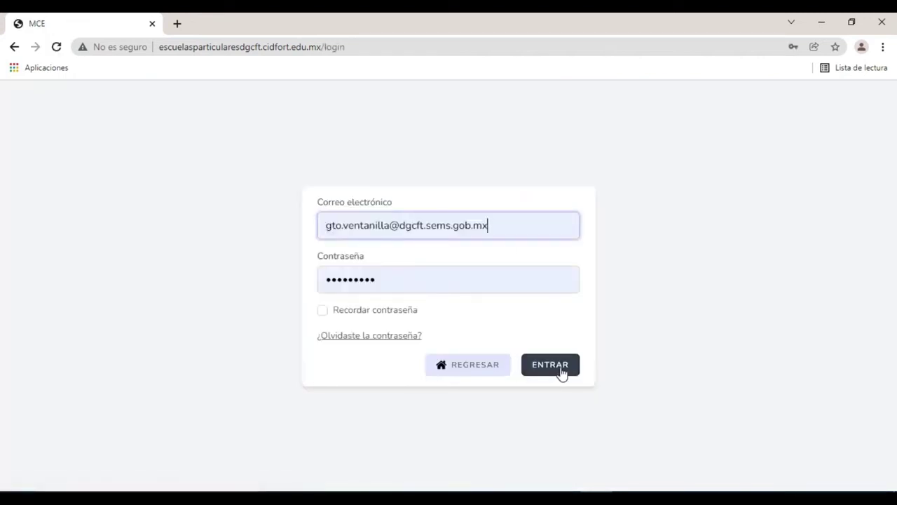
click(561, 374)
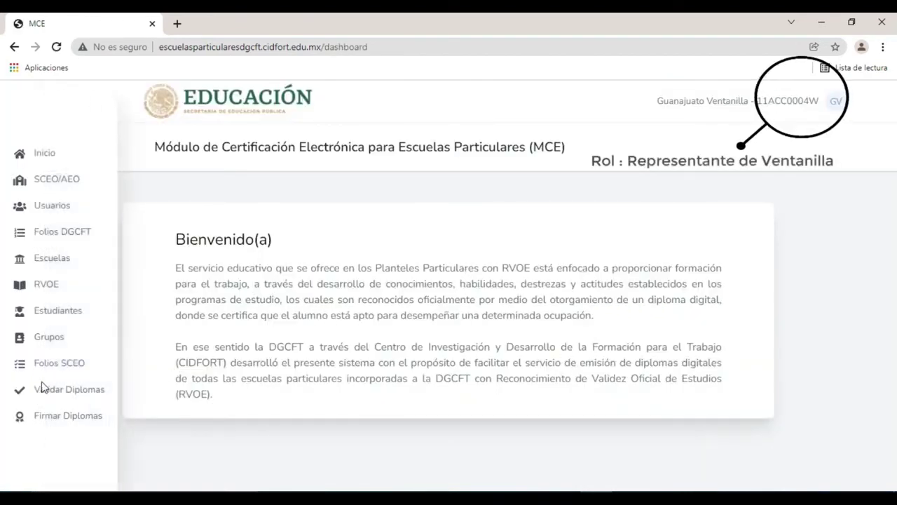
Display the diplomas to validate for ESCUELA DE MECÁNICA AUTOMOTRÍZ DE GUANAJUATO, group 0402118FT494.
click(40, 392)
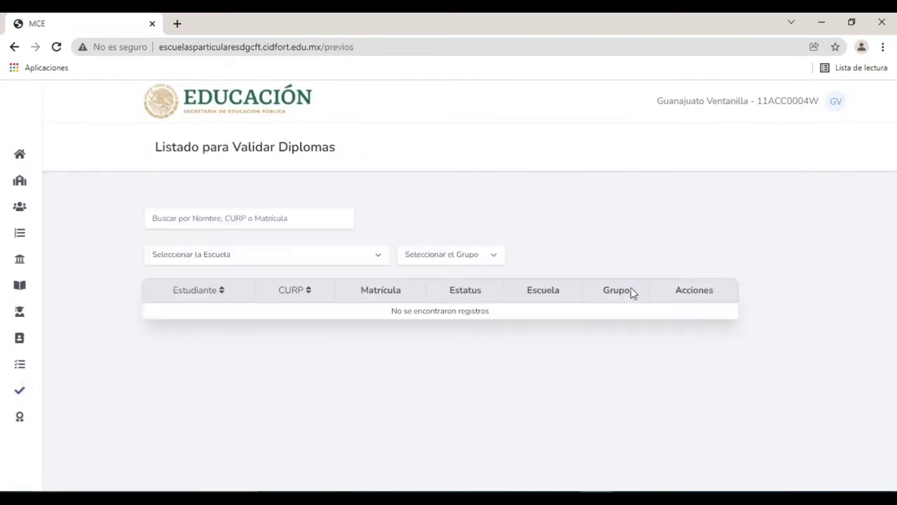
click(361, 253)
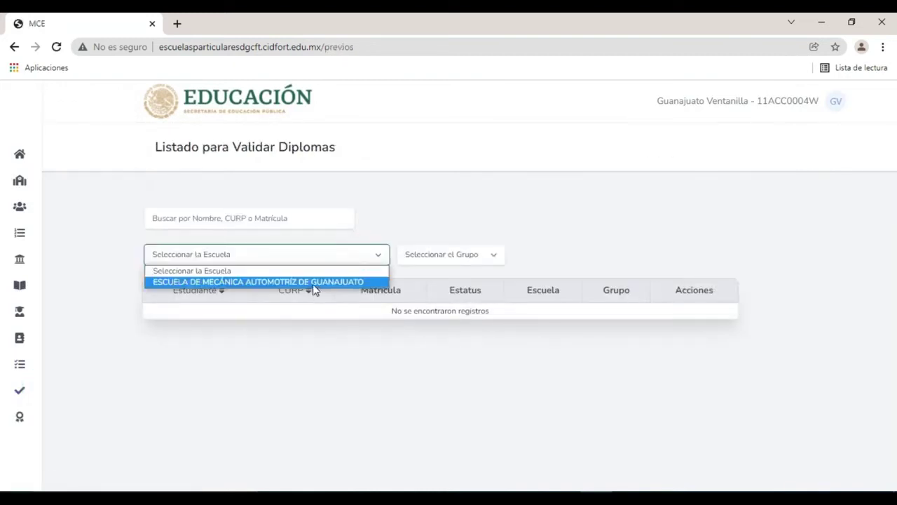
click(312, 284)
click(483, 257)
click(456, 282)
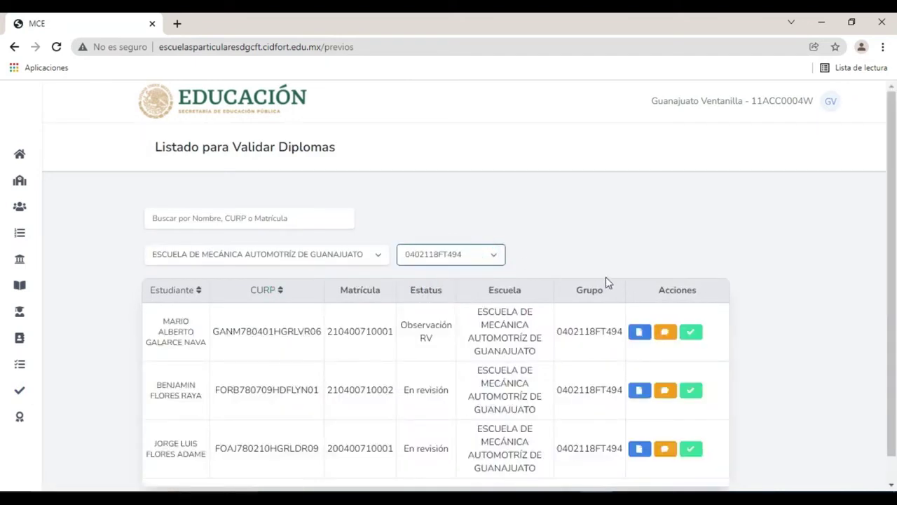
Authorize the diplomas of the first and second students in group 0402118FT494.
scroll(607, 281, down, 1)
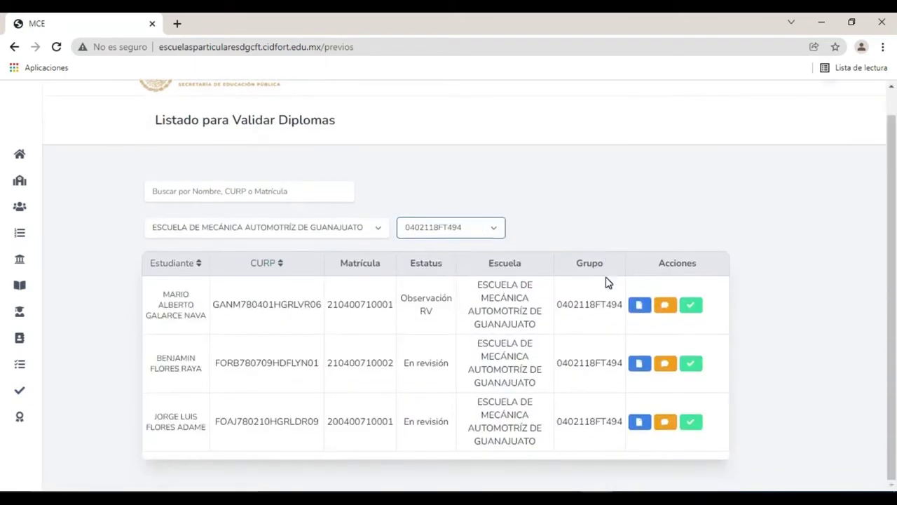
click(690, 308)
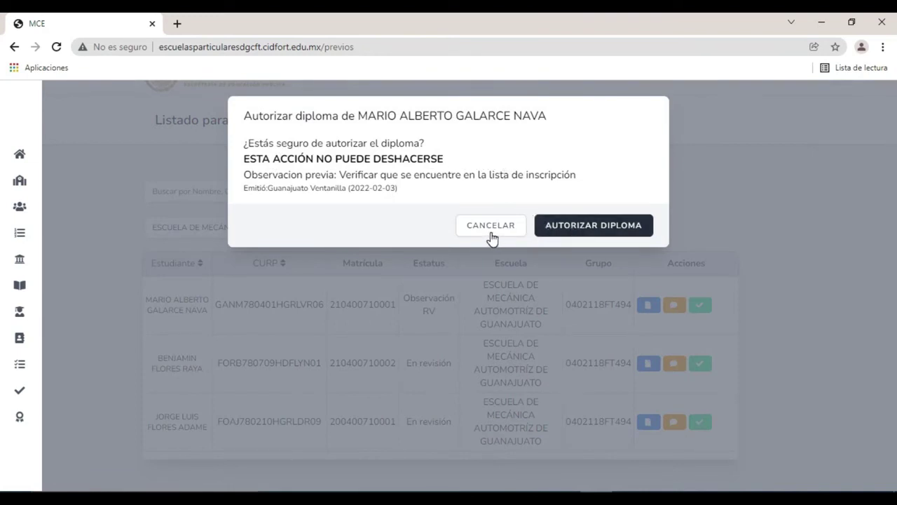
click(584, 232)
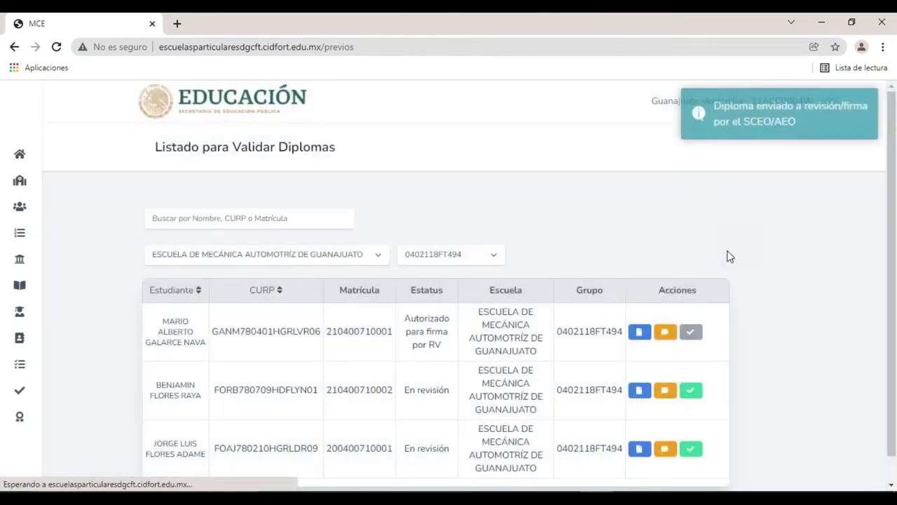
scroll(715, 308, down, 1)
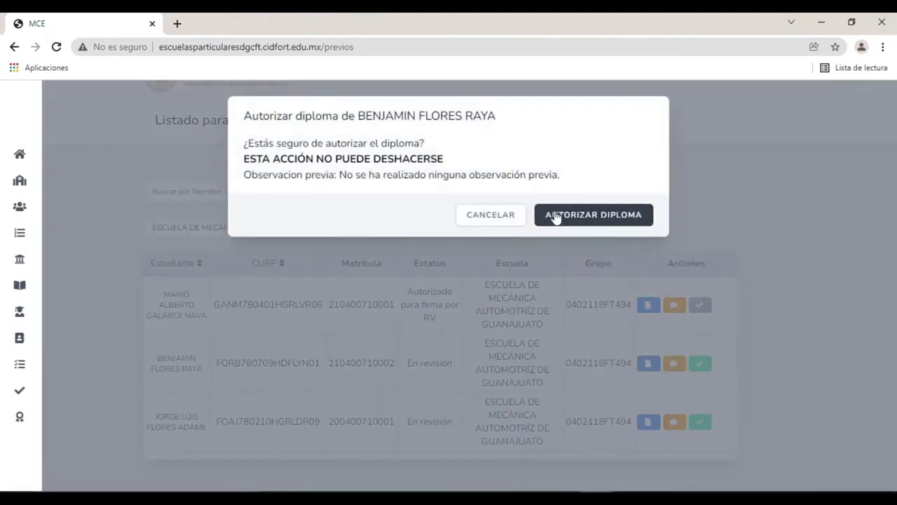
click(555, 217)
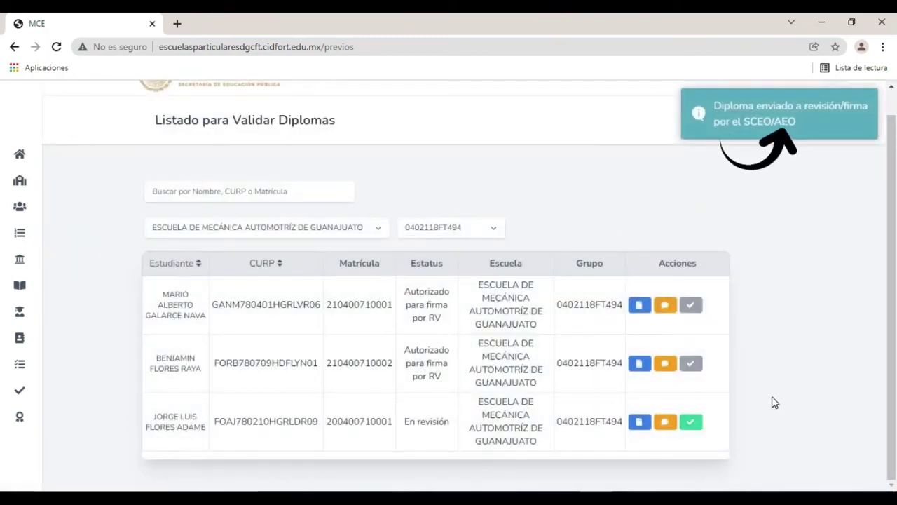
List the diplomas awaiting signature for group 0402118FT494 in the diploma signing section.
mouse_move(16, 397)
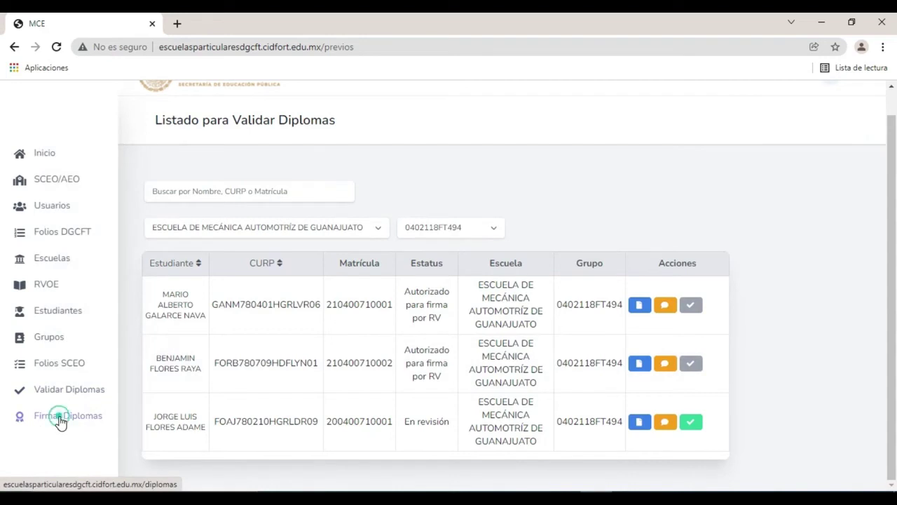
click(61, 417)
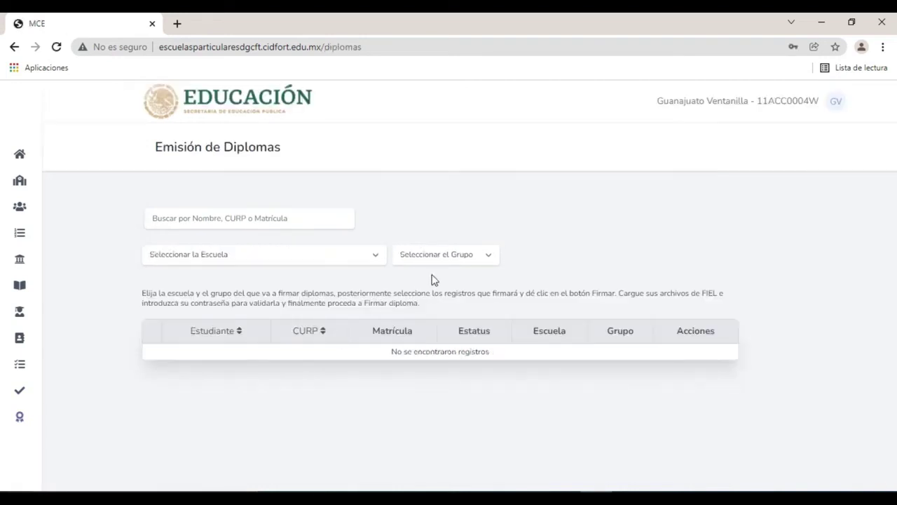
click(431, 256)
click(424, 279)
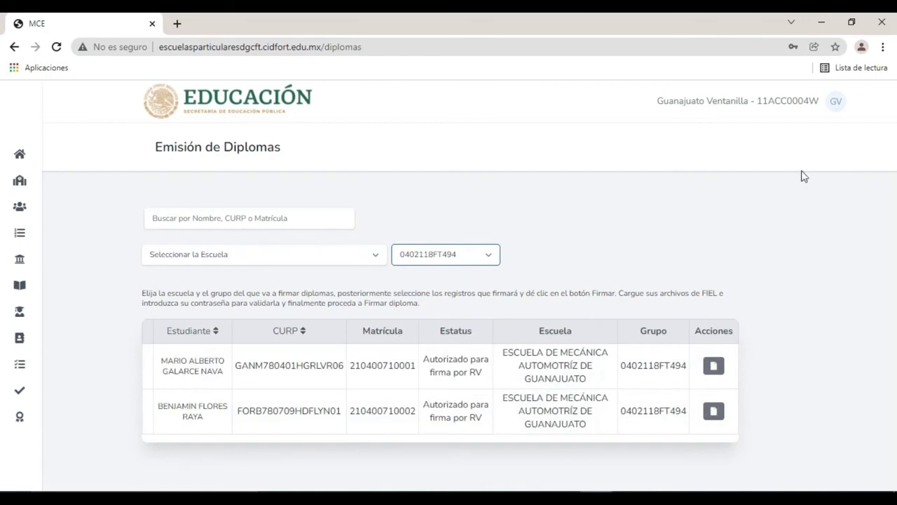
Sign out of the Ventanilla account and sign in as Ata Guanajuato with the saved e-mail and password.
click(836, 102)
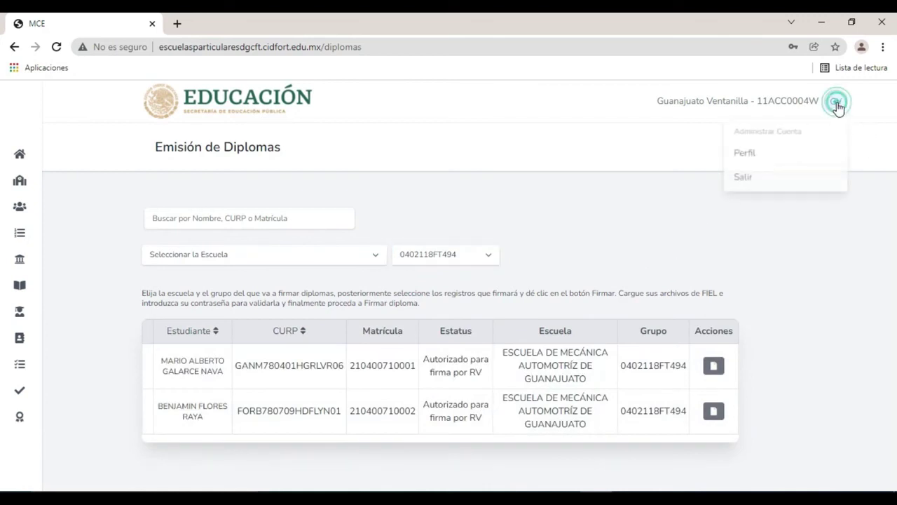
click(762, 186)
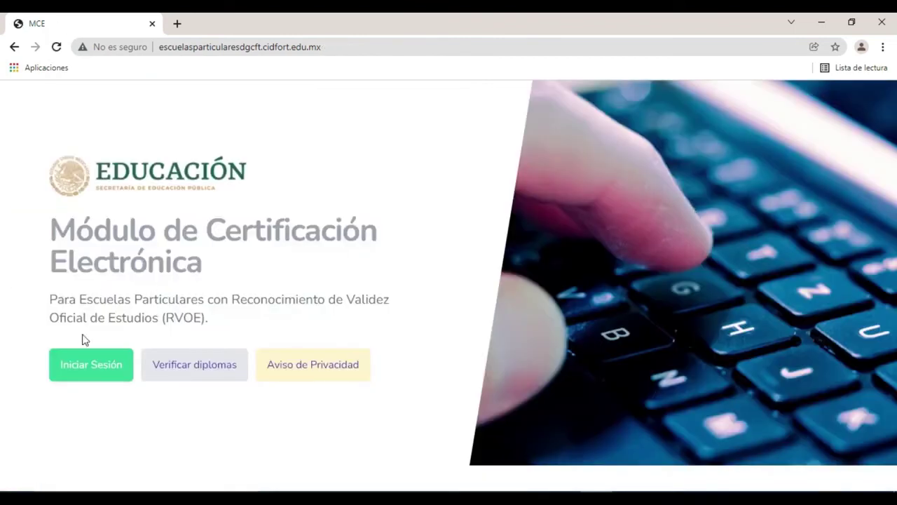
click(80, 371)
click(382, 303)
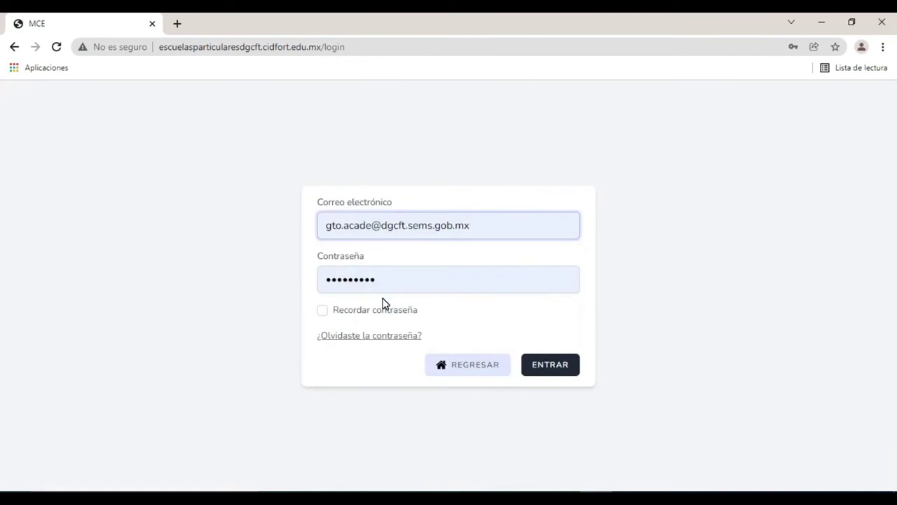
click(560, 369)
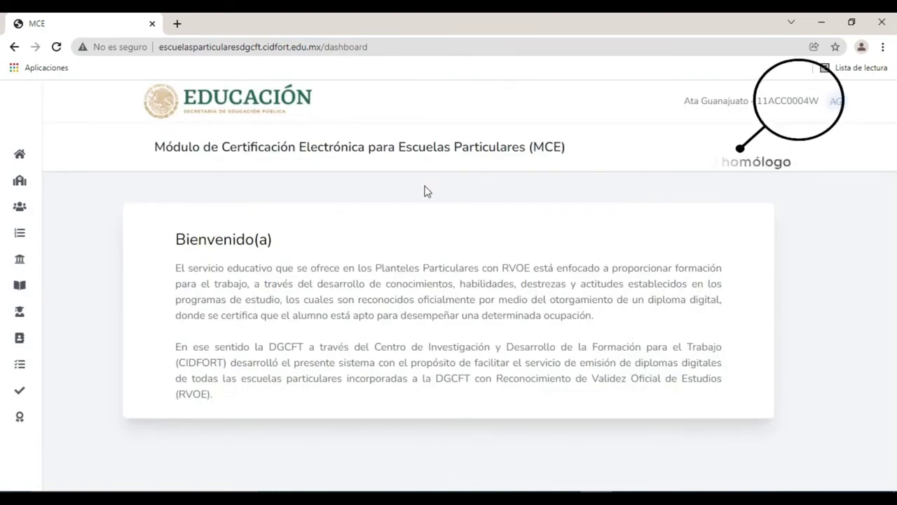
Look through the diploma validation, user, DGCFT folio and school listings available to the Ata role.
mouse_move(75, 311)
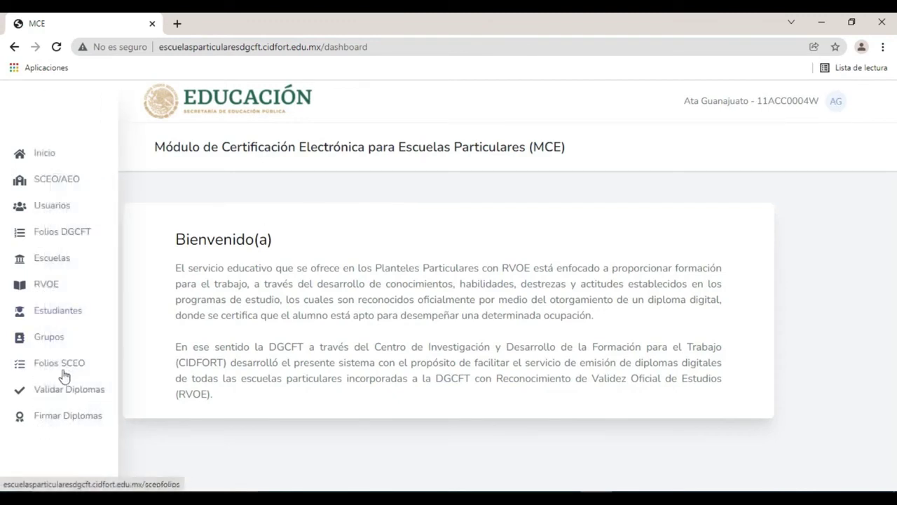
click(46, 394)
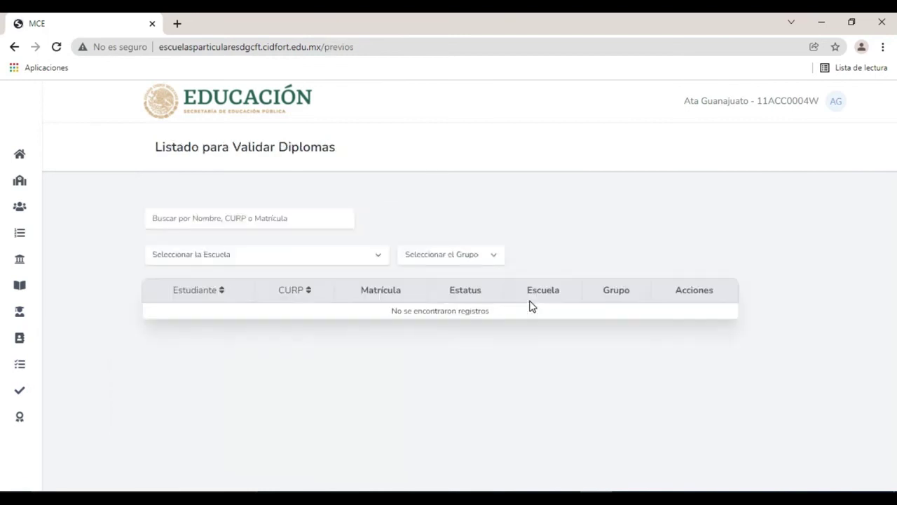
click(30, 206)
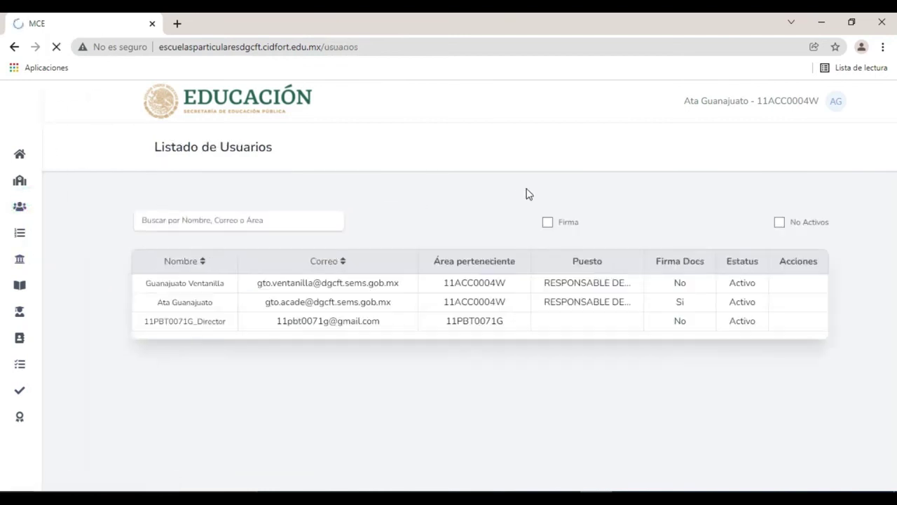
click(31, 243)
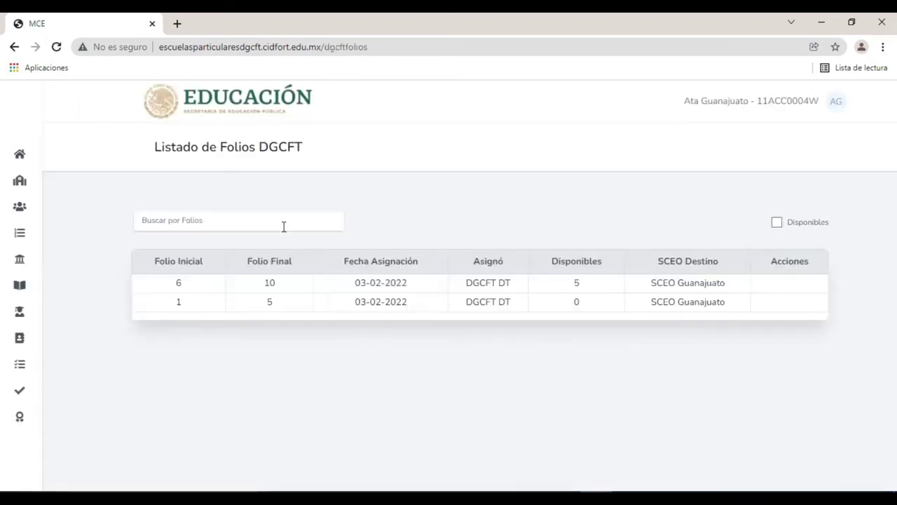
mouse_move(55, 268)
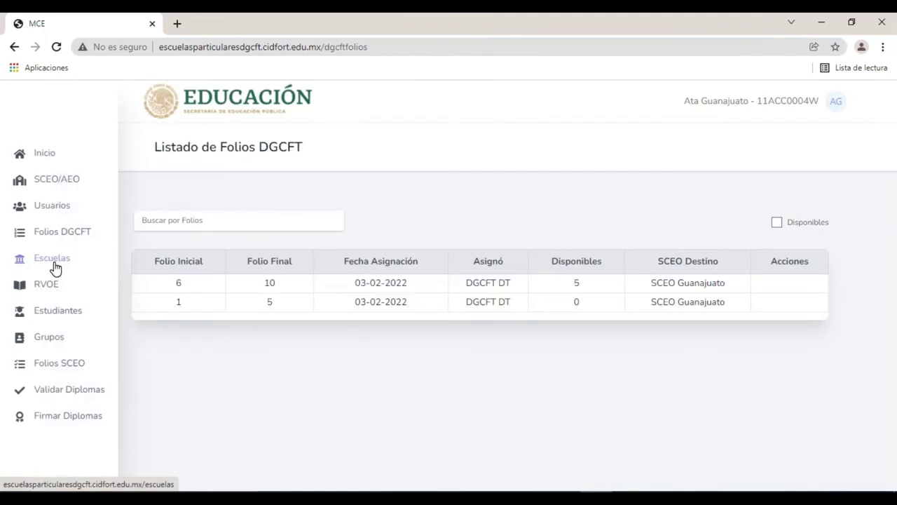
click(55, 268)
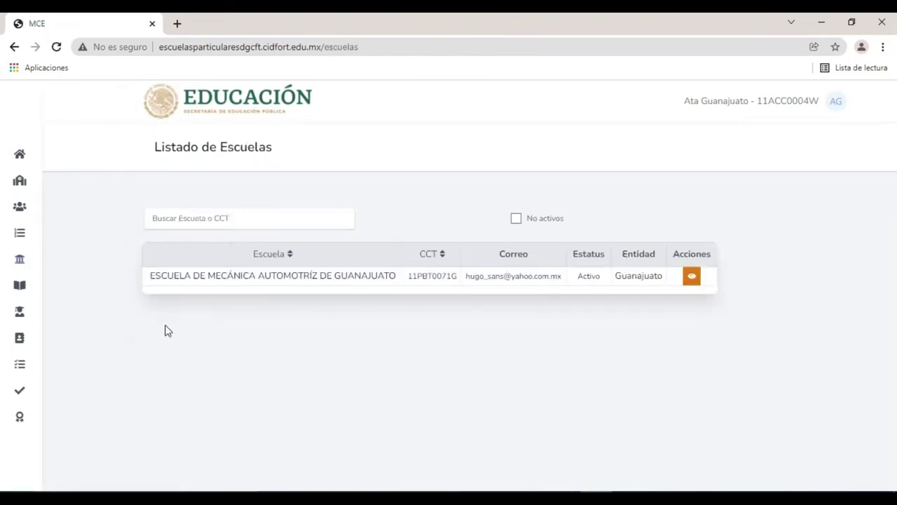
Review the RVOE, student, group and SCEO folio listings available to the Ata role.
click(45, 283)
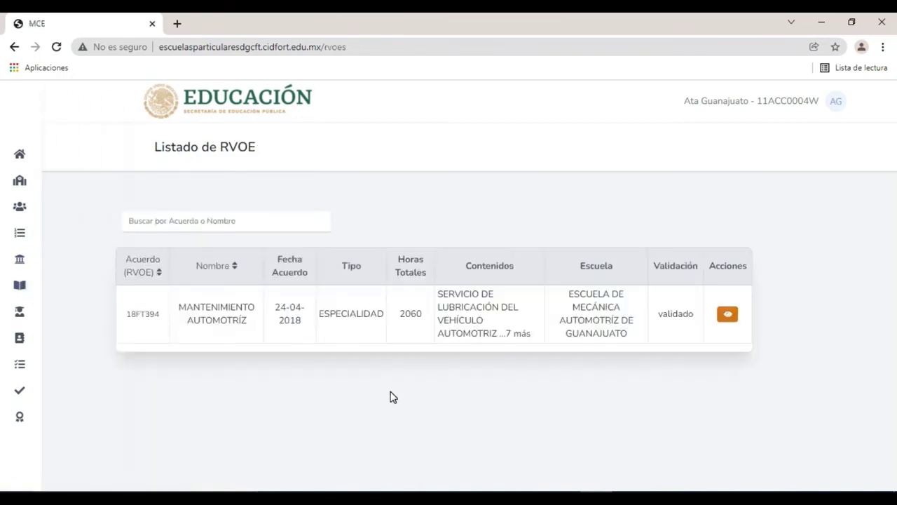
mouse_move(35, 336)
click(40, 311)
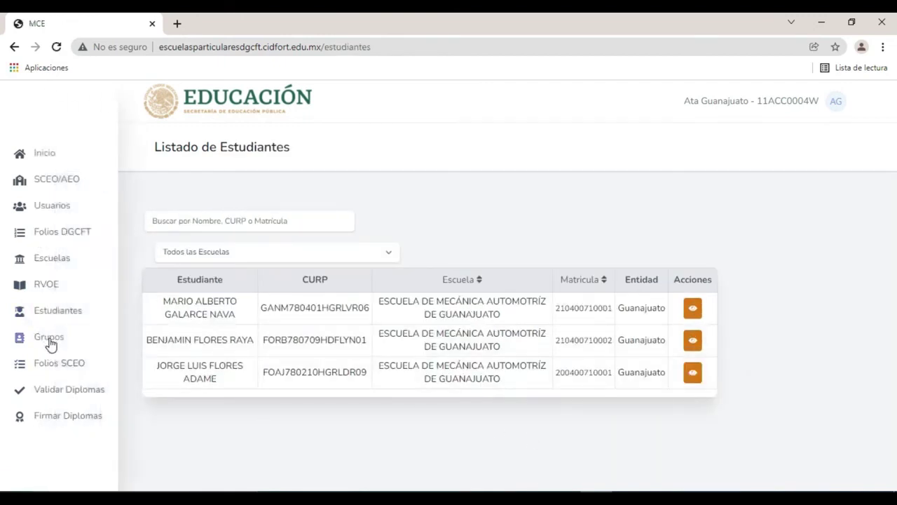
click(49, 339)
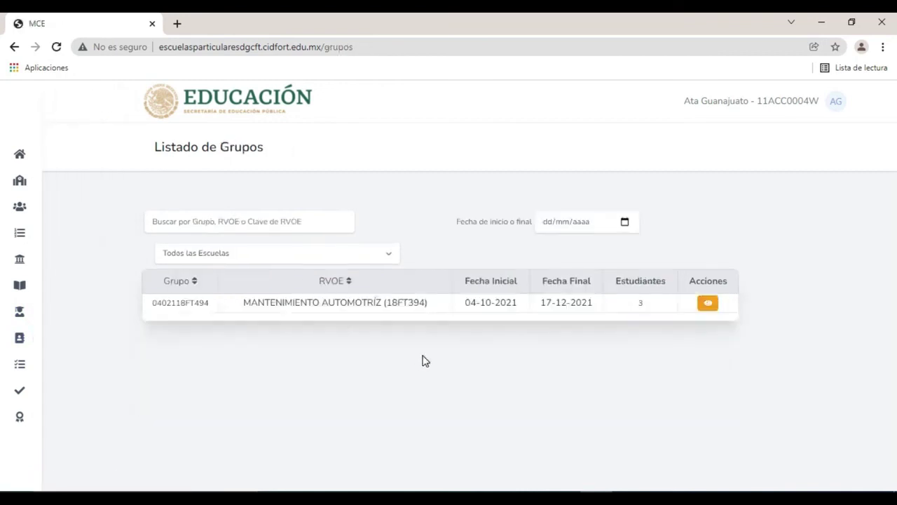
click(63, 364)
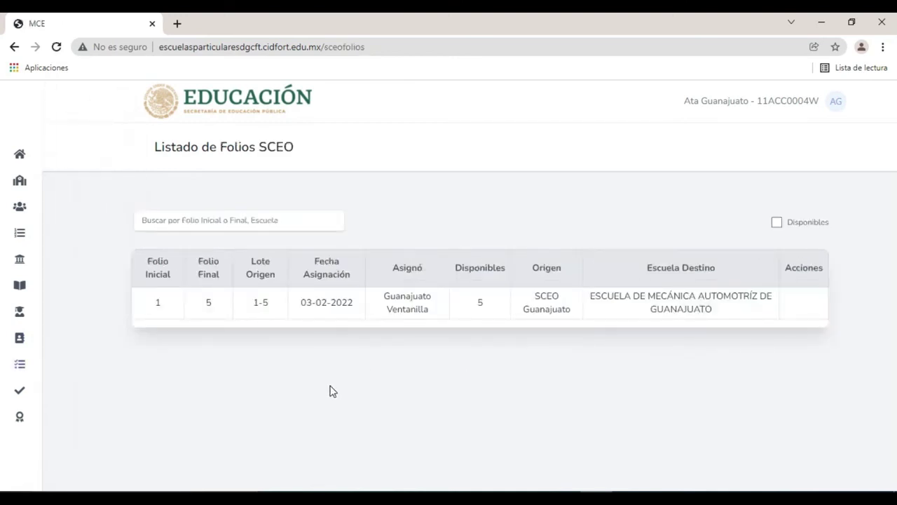
Display the diplomas to validate for ESCUELA DE MECÁNICA AUTOMOTRÍZ DE GUANAJUATO, group 0402118FT494, under the Ata role.
mouse_move(16, 417)
click(50, 389)
click(351, 255)
click(331, 281)
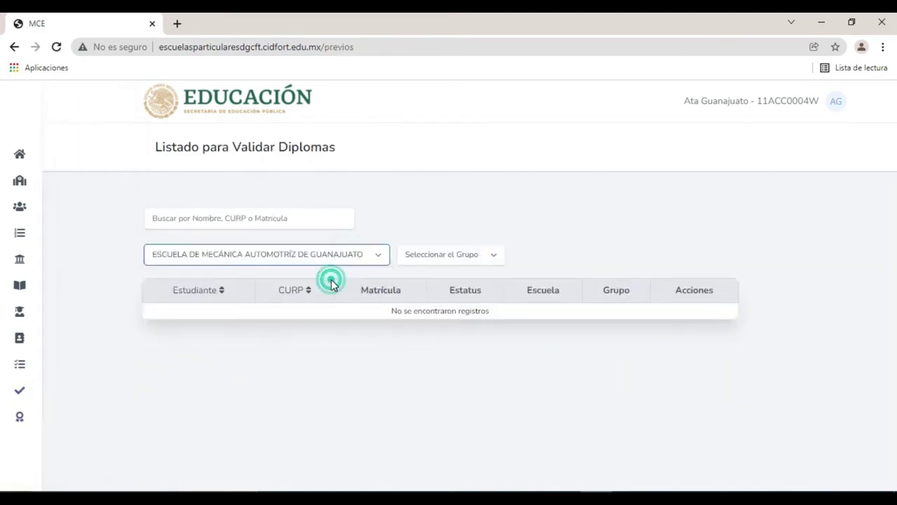
click(479, 257)
click(460, 283)
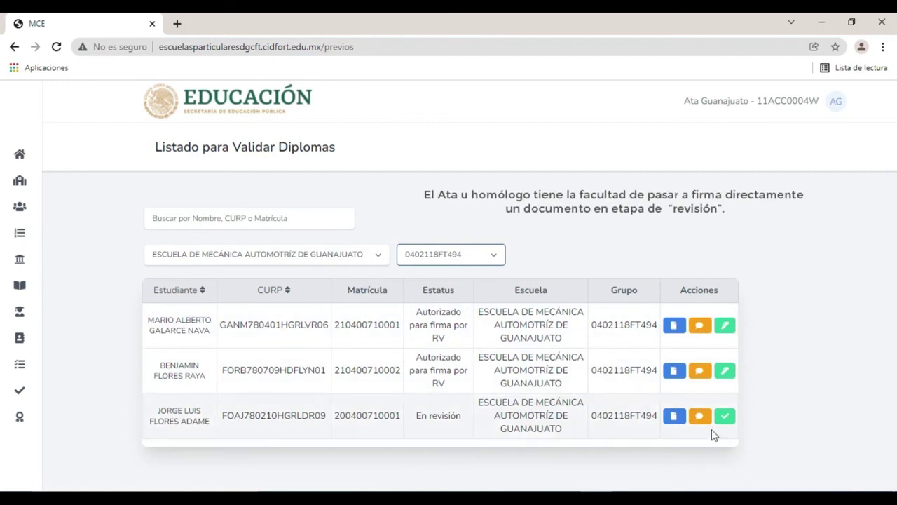
Authorize all three students' diplomas for signature, working from the third student up to the first.
click(726, 418)
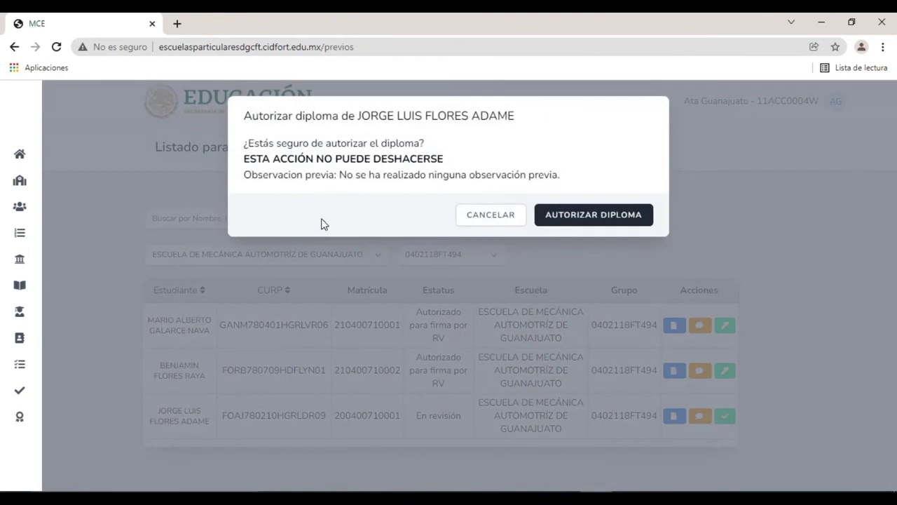
click(564, 220)
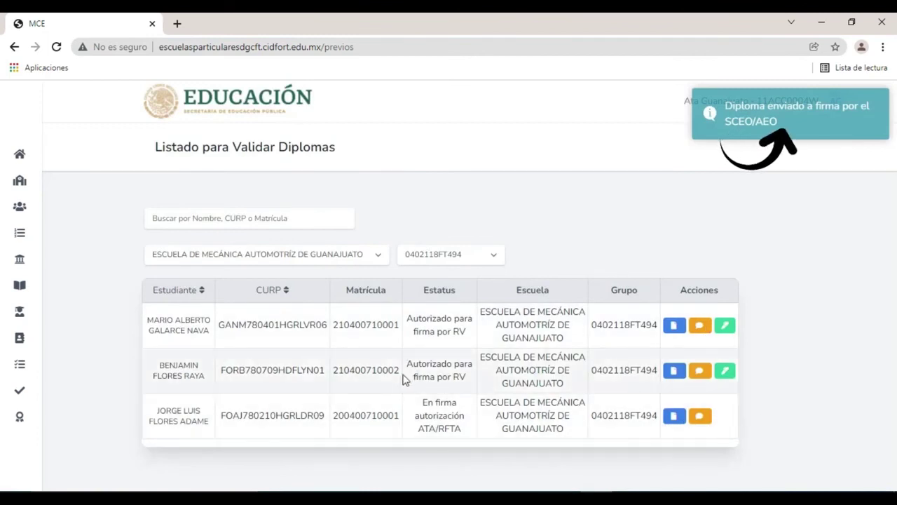
click(726, 372)
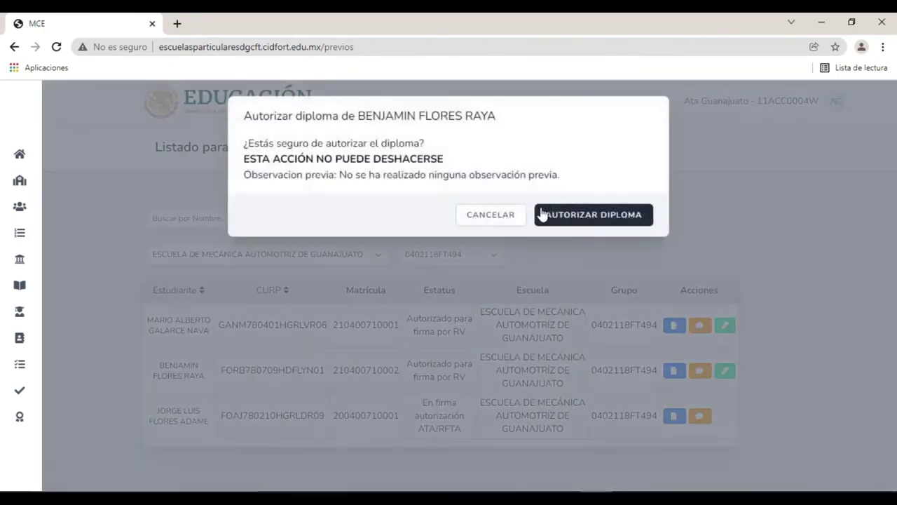
click(552, 218)
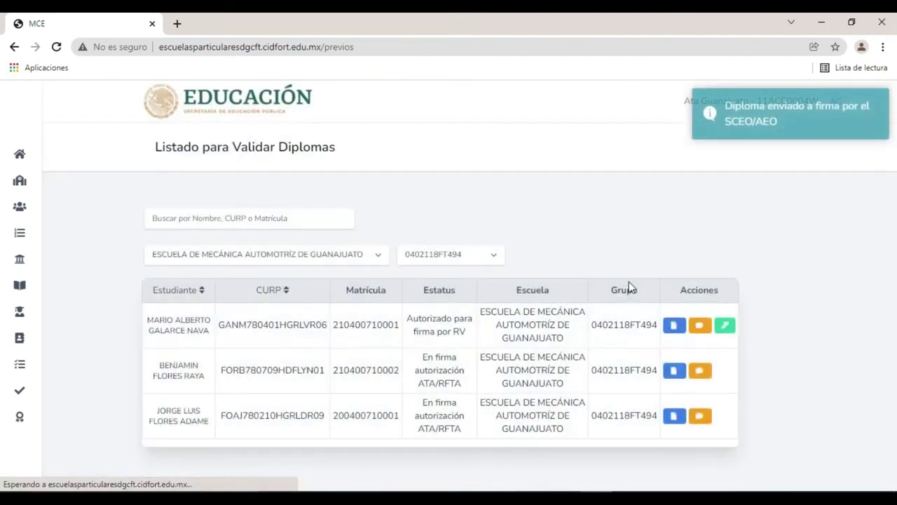
click(726, 326)
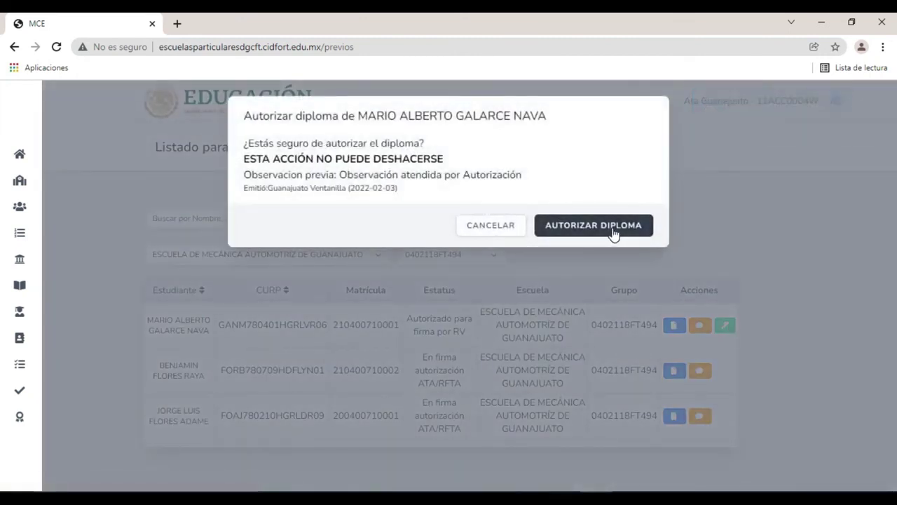
click(613, 231)
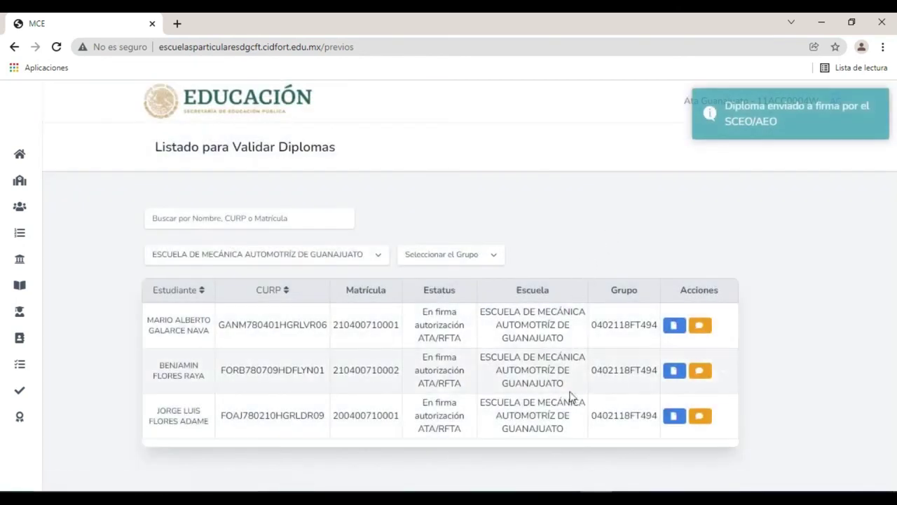
Reopen the diploma validation list and check which groups are still available for ESCUELA DE MECÁNICA AUTOMOTRÍZ DE GUANAJUATO.
mouse_move(28, 409)
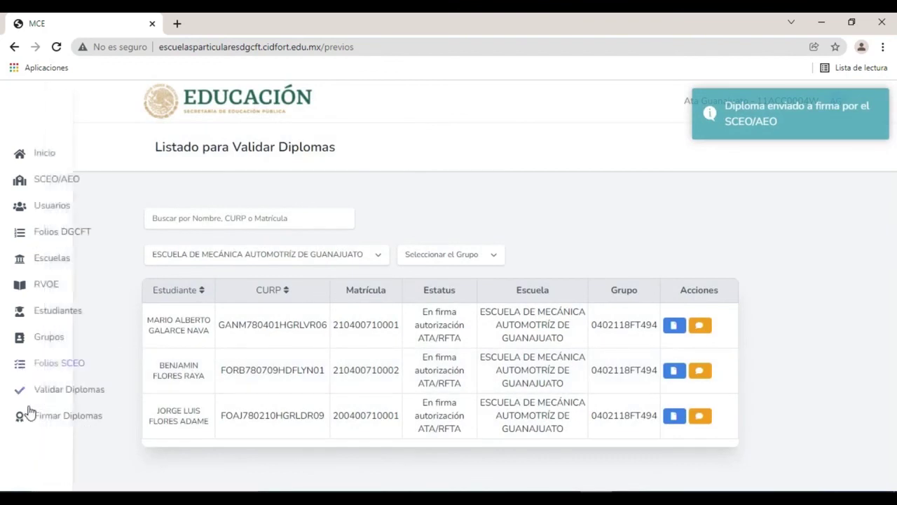
click(48, 396)
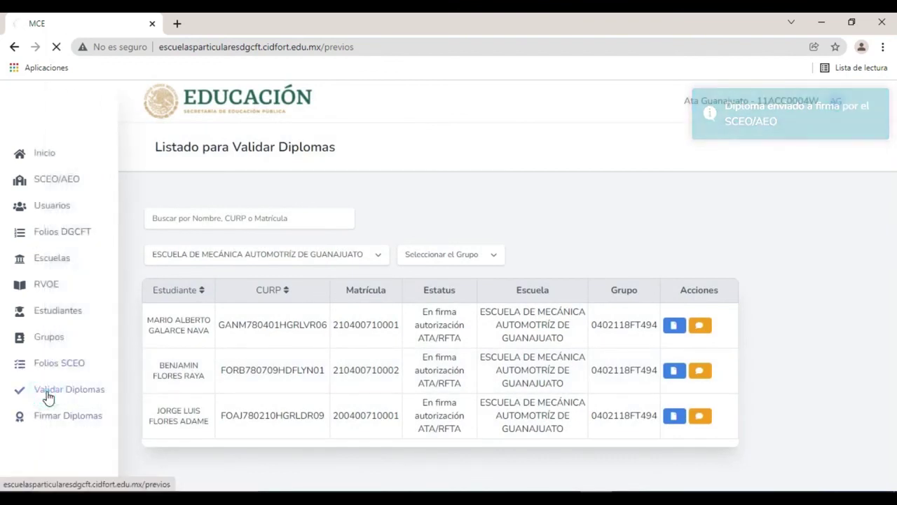
click(49, 418)
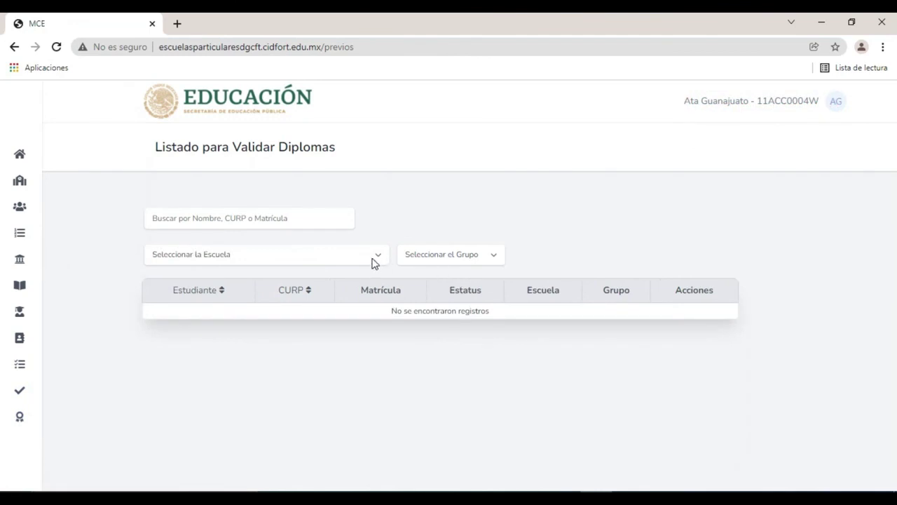
click(448, 256)
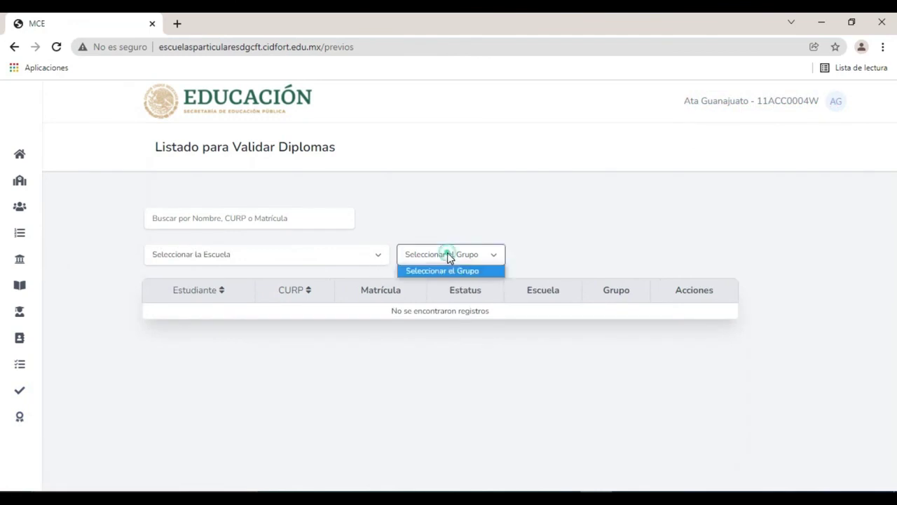
click(432, 271)
click(368, 255)
click(340, 280)
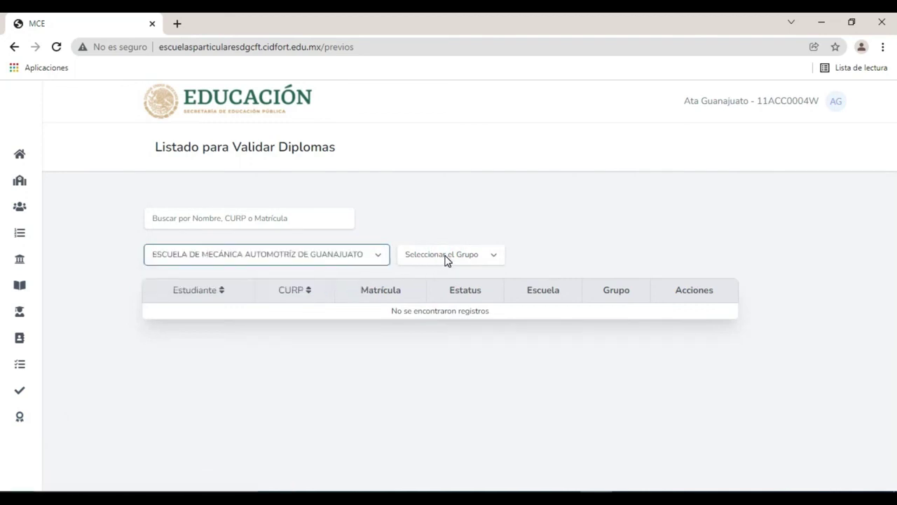
click(445, 258)
click(367, 257)
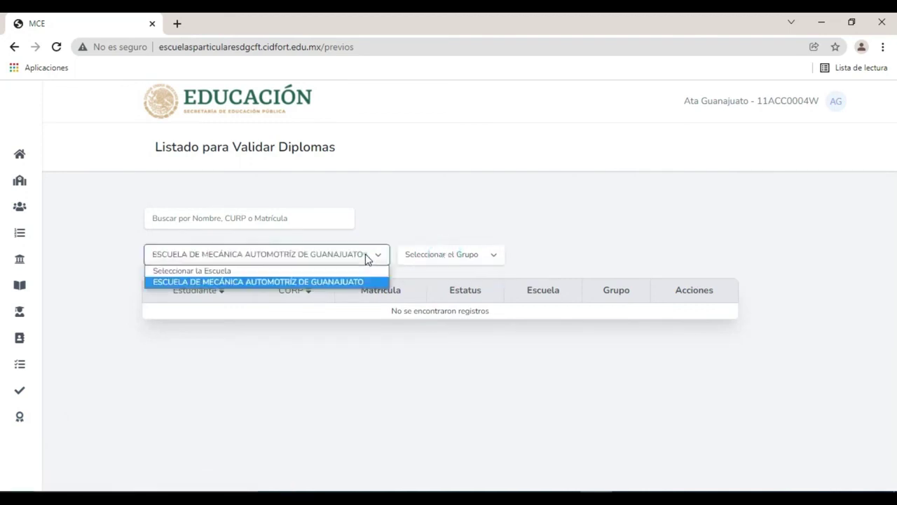
click(339, 283)
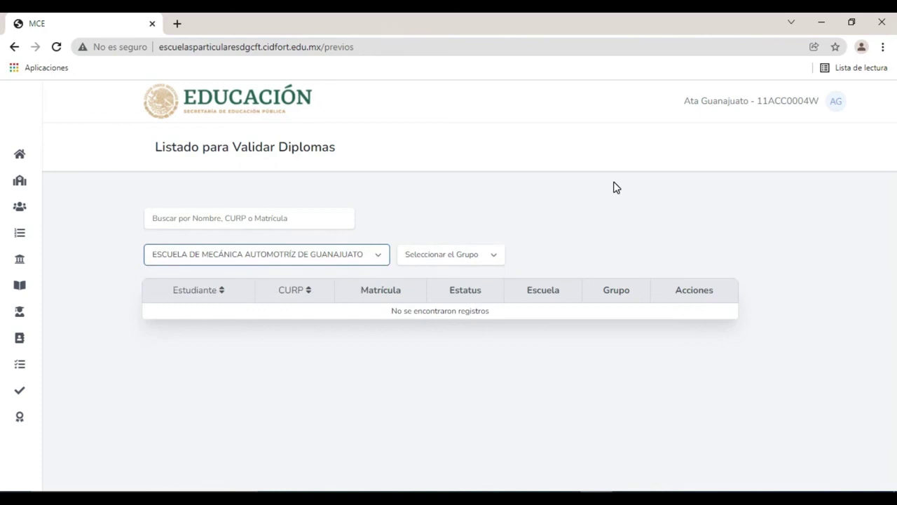
Sign out of the Ata Guanajuato account.
click(836, 104)
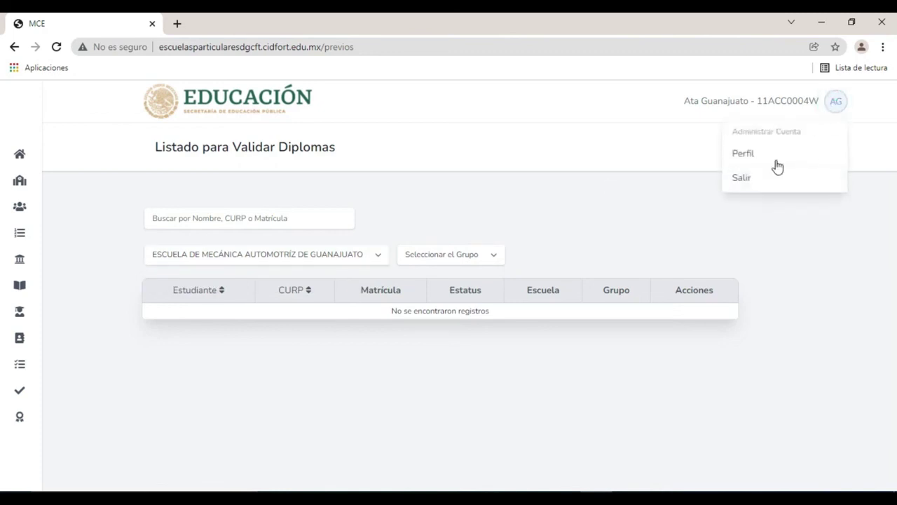
click(763, 178)
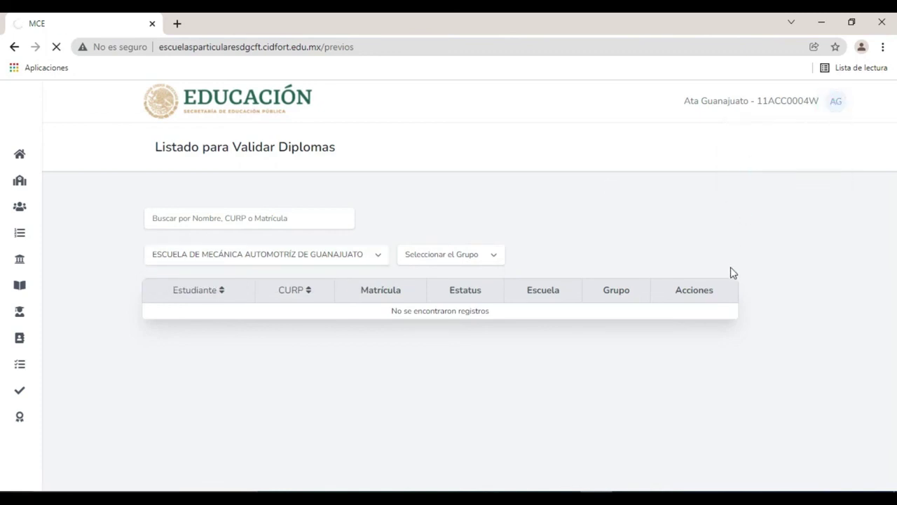